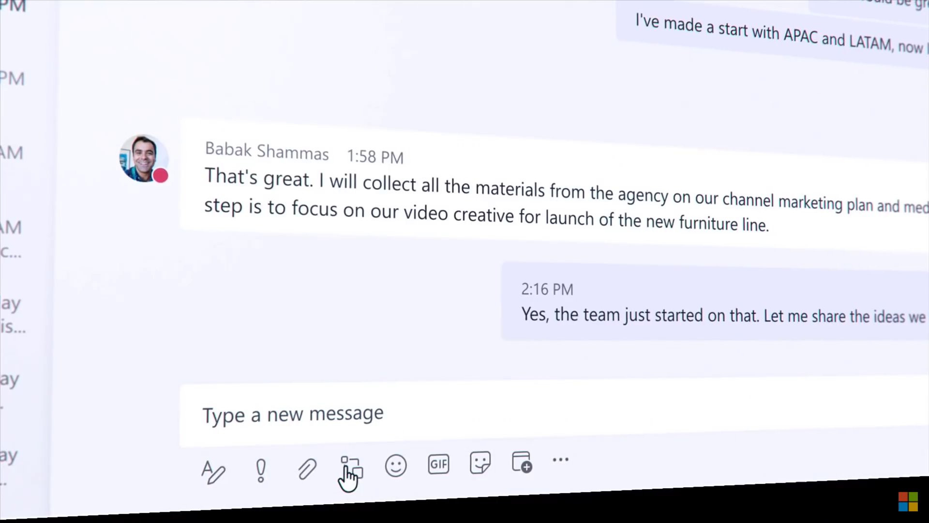
Step: Open the Loop live components menu in the chat compose box to see list, table and paragraph options
{"action": "left_click", "coordinate": [395, 460]}
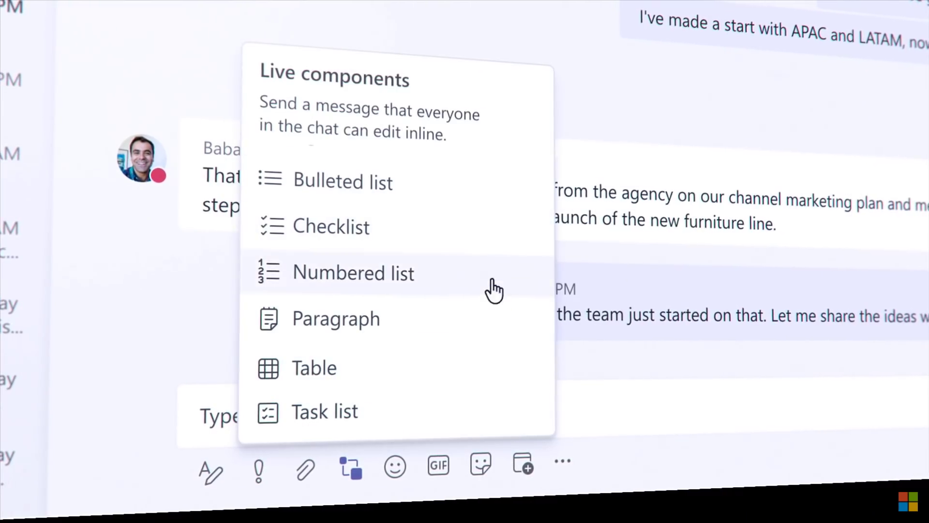
{"action": "mouse_move", "coordinate": [492, 376]}
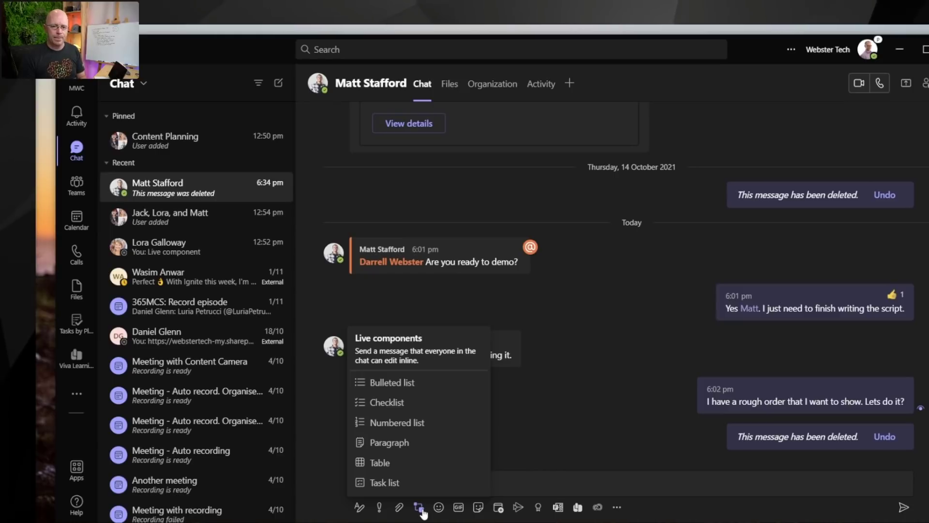
Step: Insert a draft bulleted live list titled 'December Content Plan'
{"action": "left_click", "coordinate": [404, 382]}
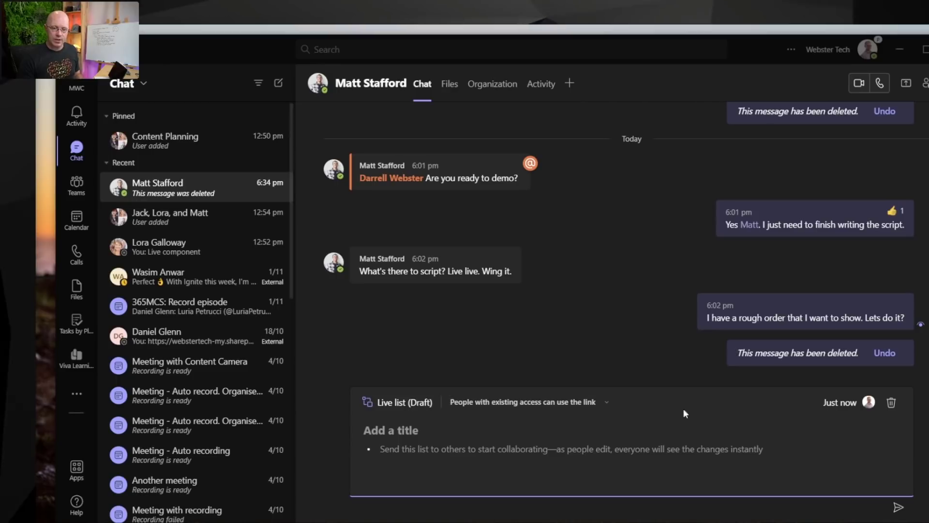
{"action": "left_click", "coordinate": [429, 429]}
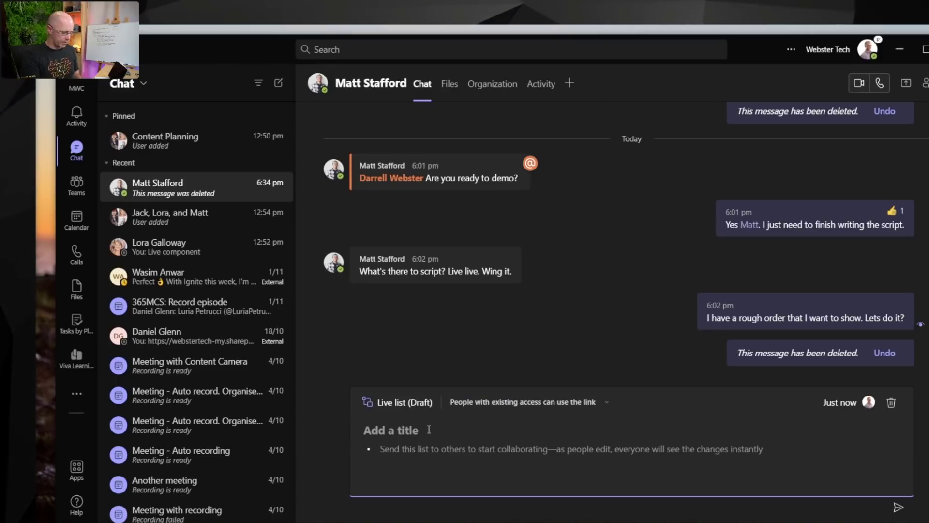
{"action": "type", "text": "Dece"}
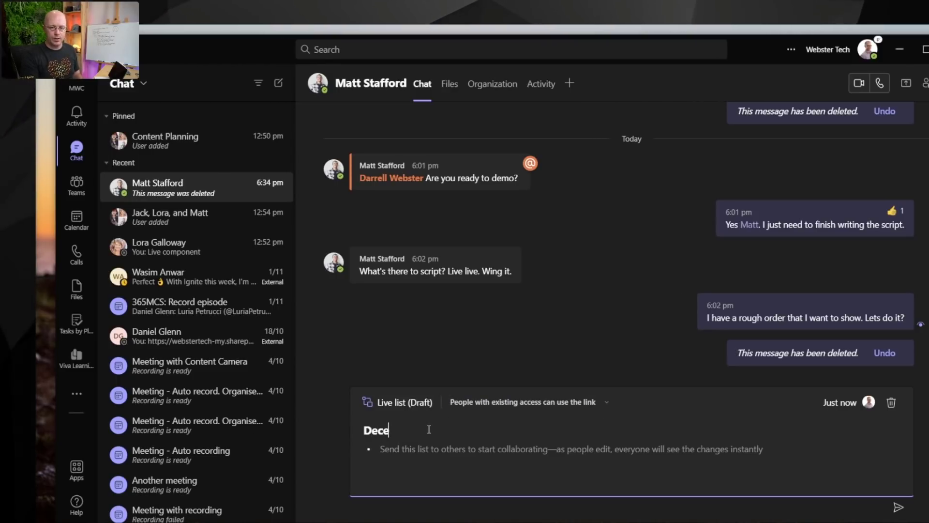
{"action": "type", "text": "mber Content Plan"}
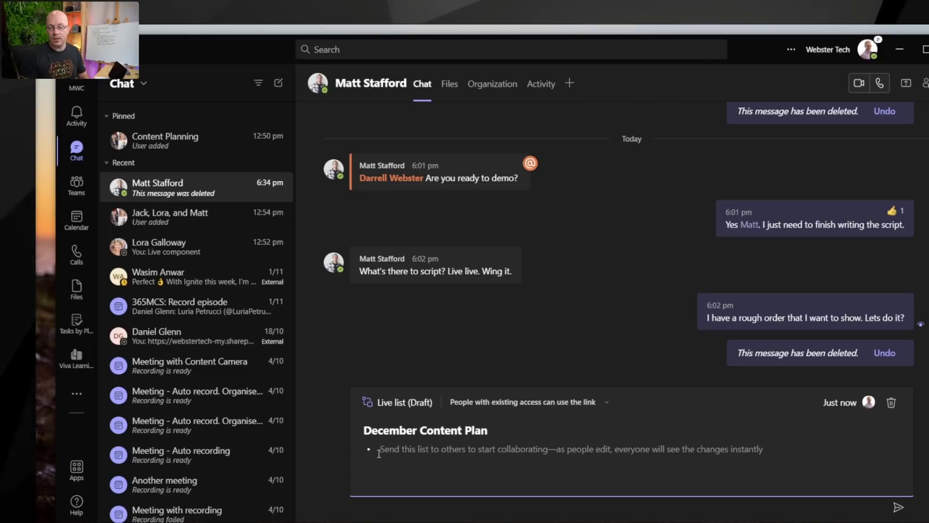
Step: Write the first bullet 'Item 1', then begin a plain line with a '/' command
{"action": "left_click", "coordinate": [379, 449]}
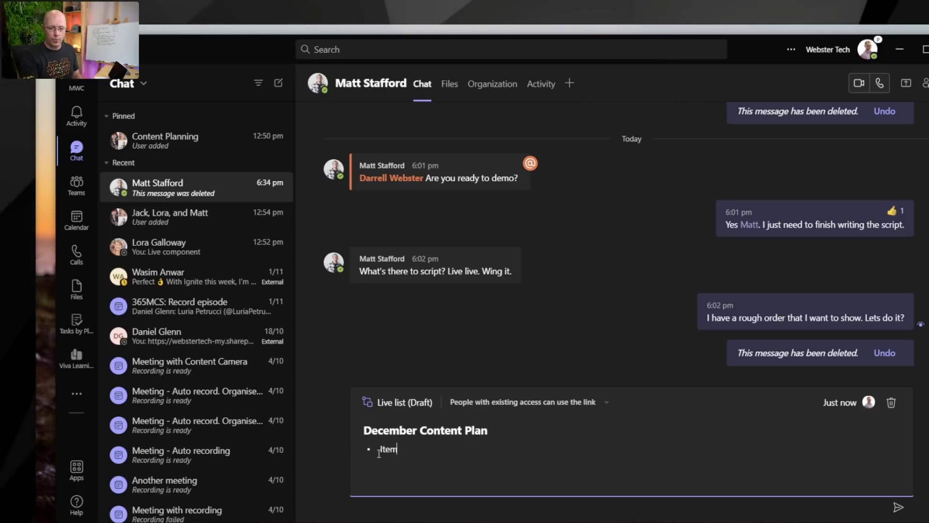
{"action": "type", "text": "Item 1"}
{"action": "key", "text": "Return"}
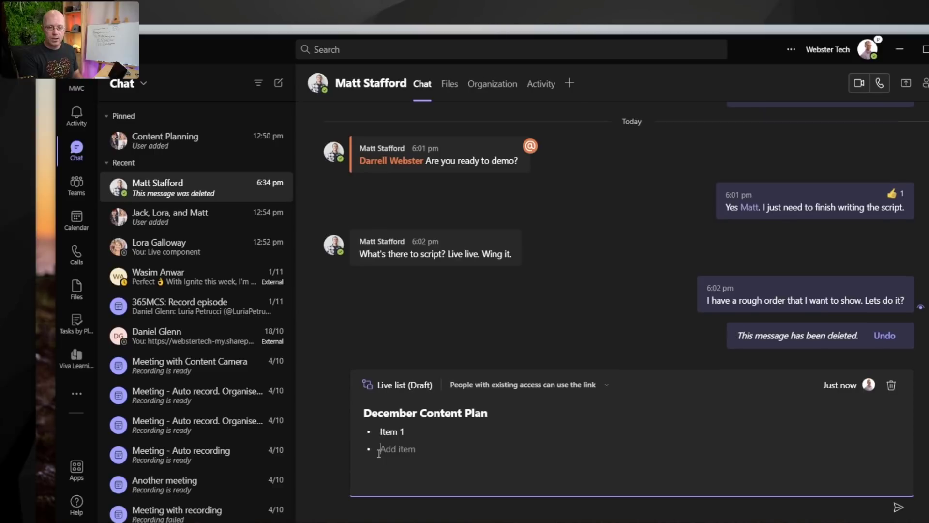
{"action": "key", "text": "BackSpace"}
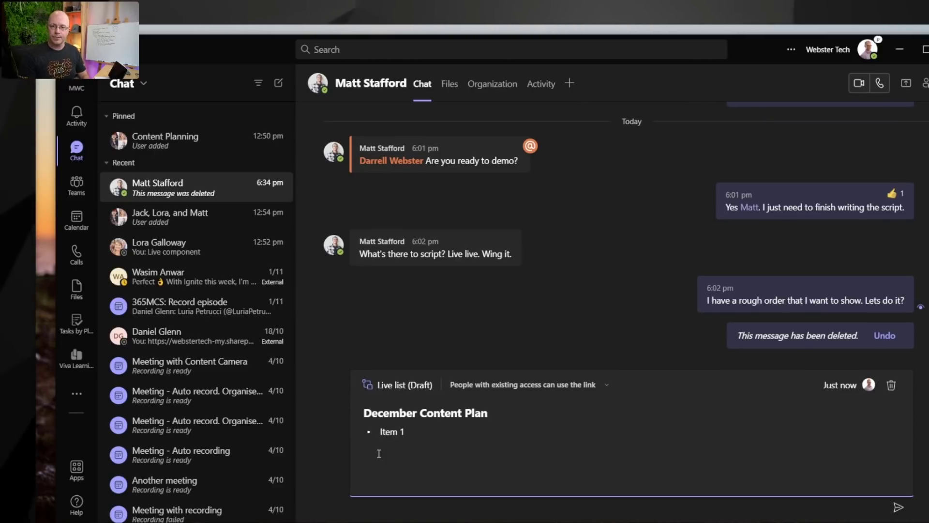
{"action": "type", "text": "/"}
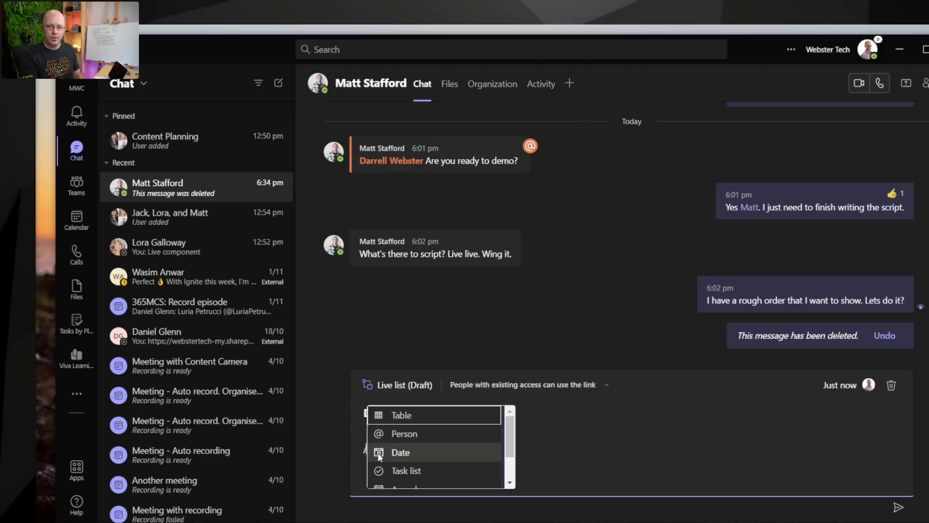
Step: Insert a table via '/ta' with headers Item, Assigned to and Notes
{"action": "type", "text": "ta"}
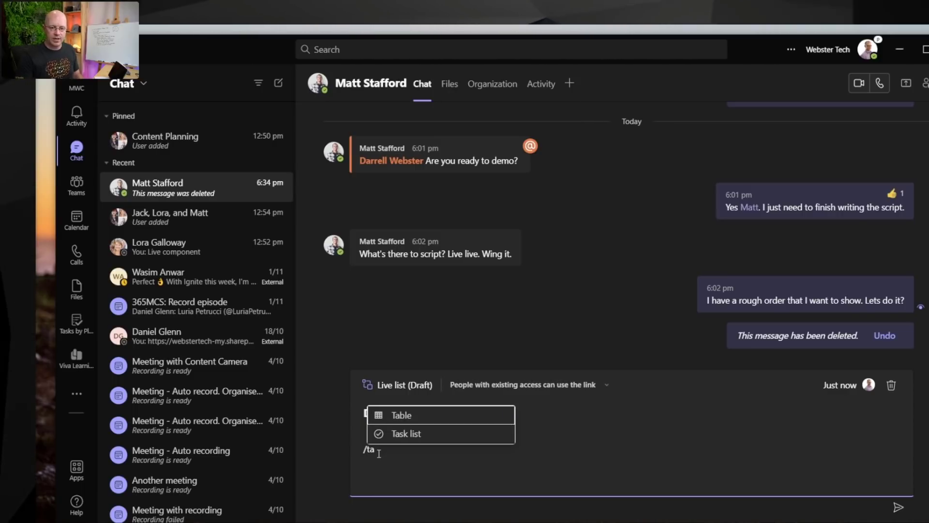
{"action": "left_click", "coordinate": [419, 418]}
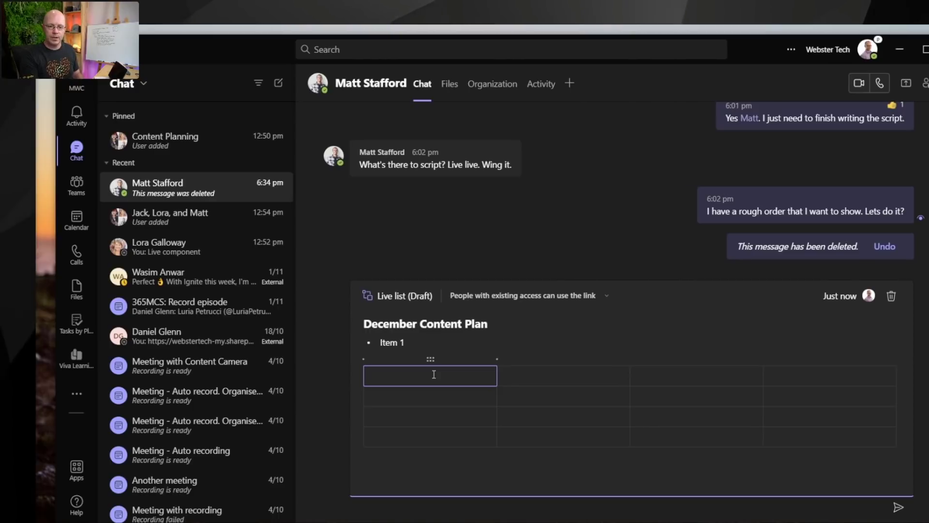
{"action": "key", "text": "Tab"}
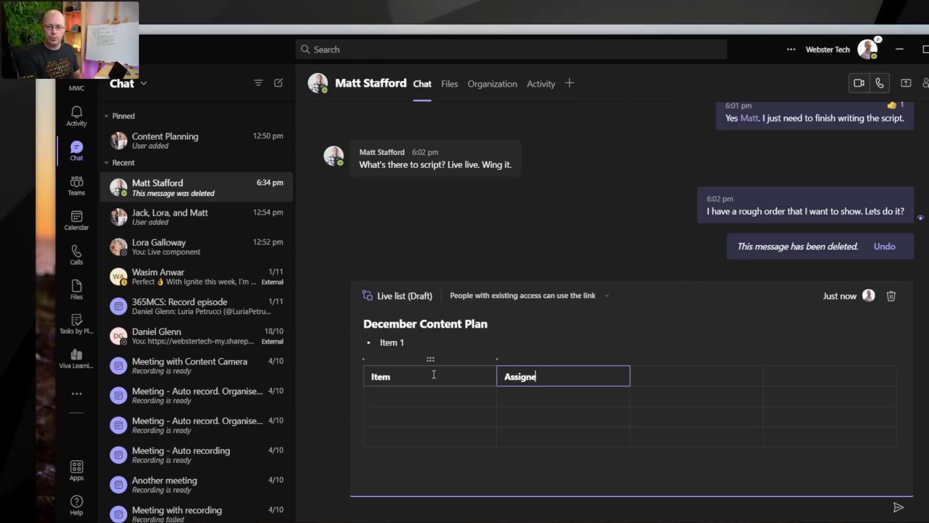
{"action": "key", "text": "Tab"}
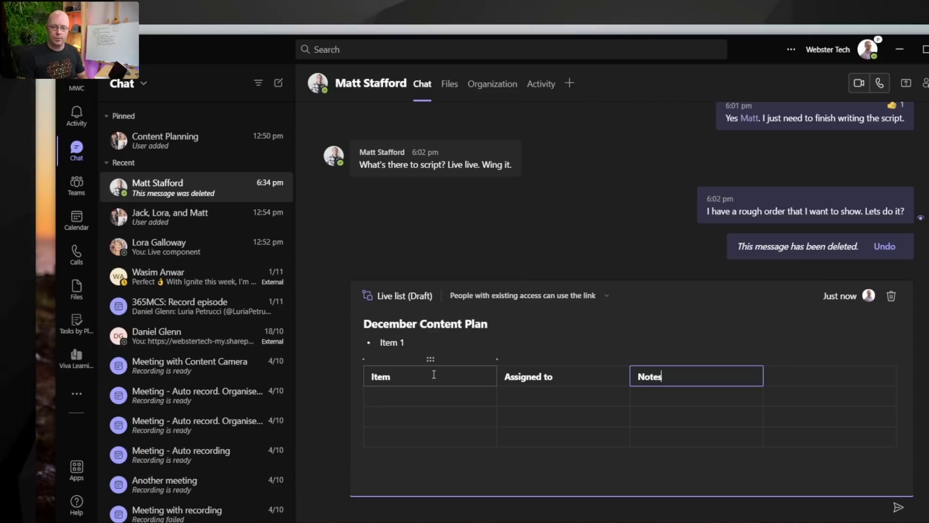
Step: Fill the Item column with rows Explainer Video, Blog post and Course
{"action": "left_click", "coordinate": [437, 400]}
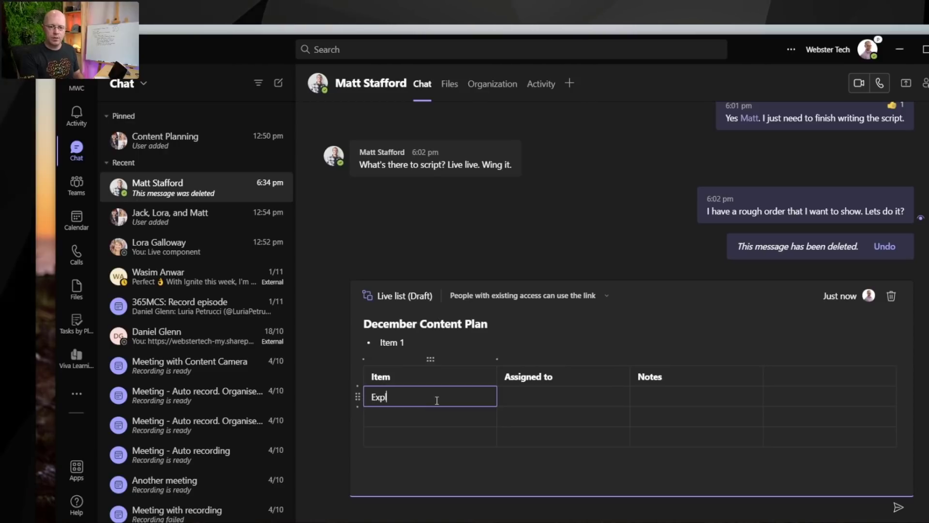
{"action": "type", "text": "Explainer Video"}
{"action": "key", "text": "Return"}
{"action": "type", "text": "Blog post"}
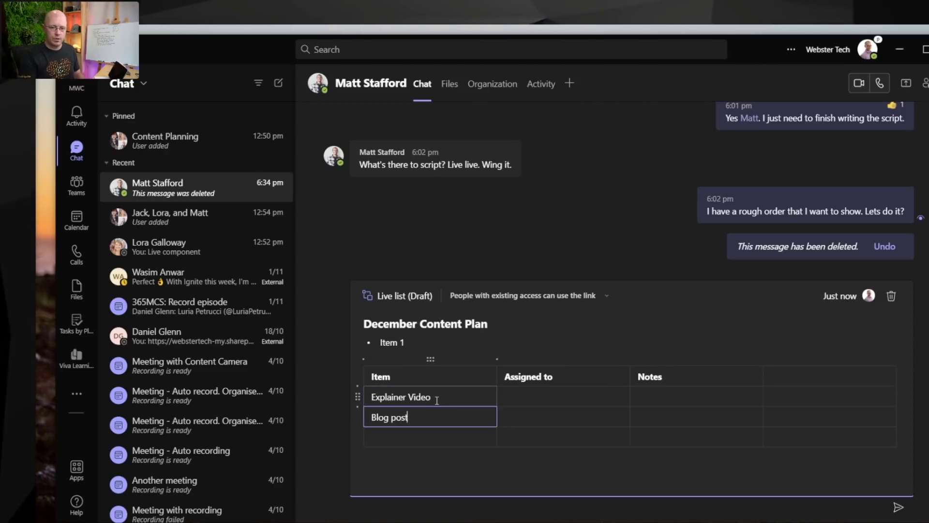
{"action": "key", "text": "Return"}
{"action": "type", "text": "Course"}
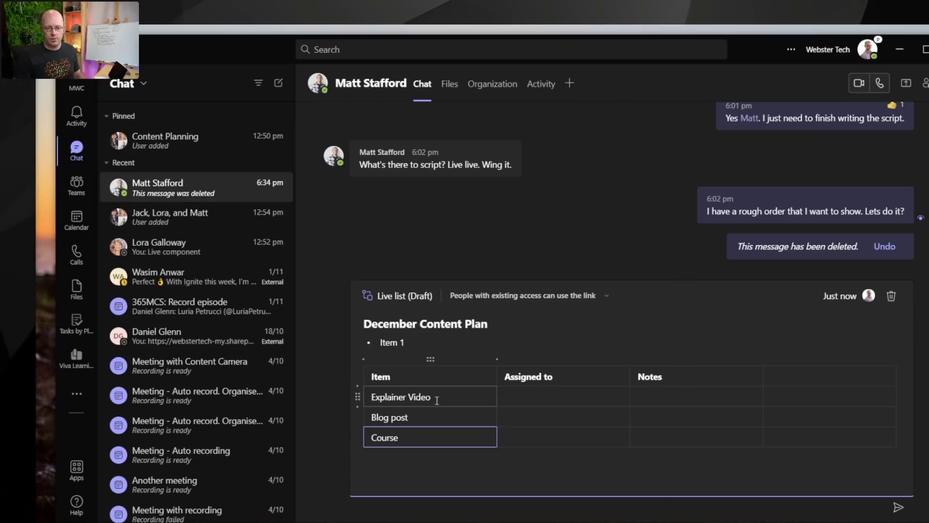
{"action": "left_click", "coordinate": [582, 471]}
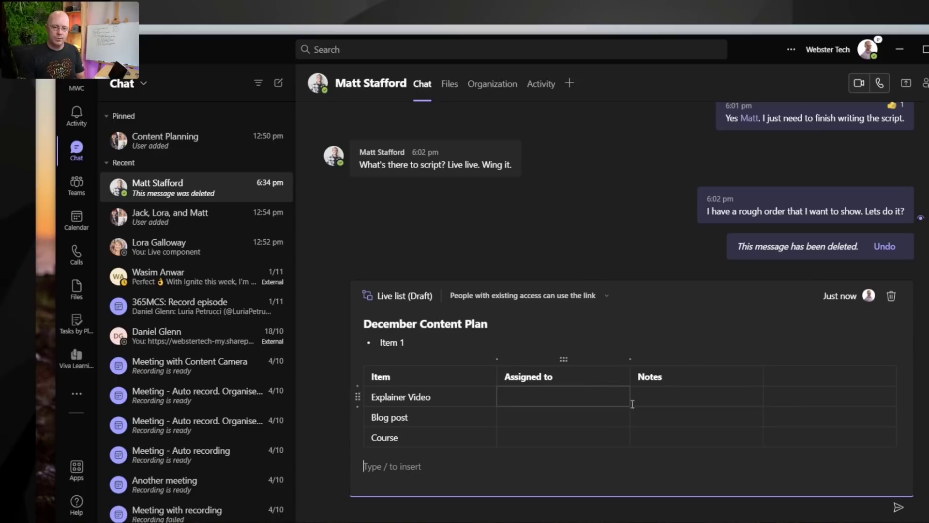
Step: Send the December Content Plan live list and view both participants' chats side by side
{"action": "left_click", "coordinate": [899, 508]}
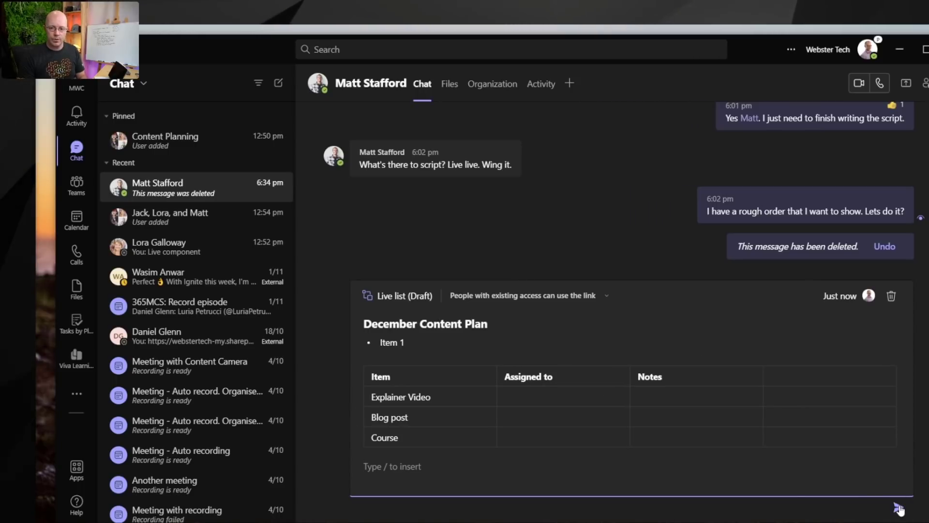
{"action": "left_click", "coordinate": [899, 508]}
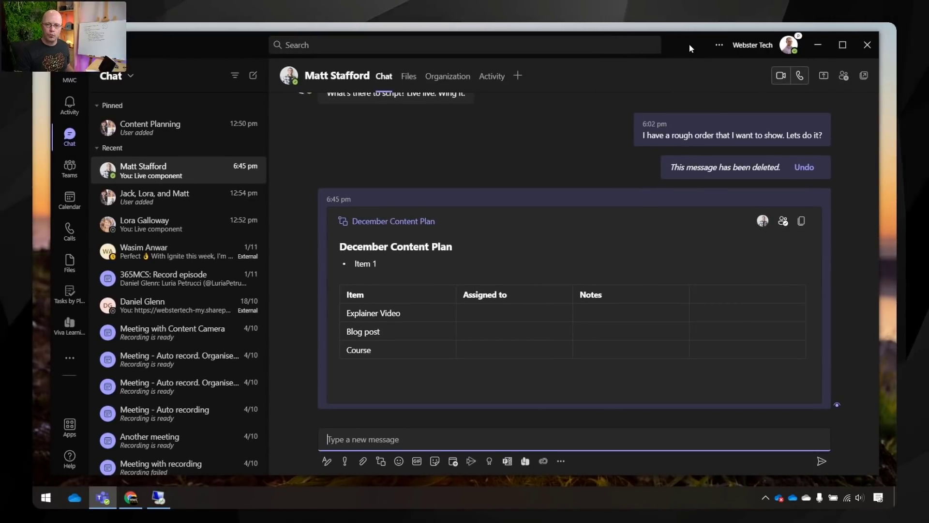
{"action": "left_click_drag", "start_coordinate": [691, 49], "coordinate": [351, 309]}
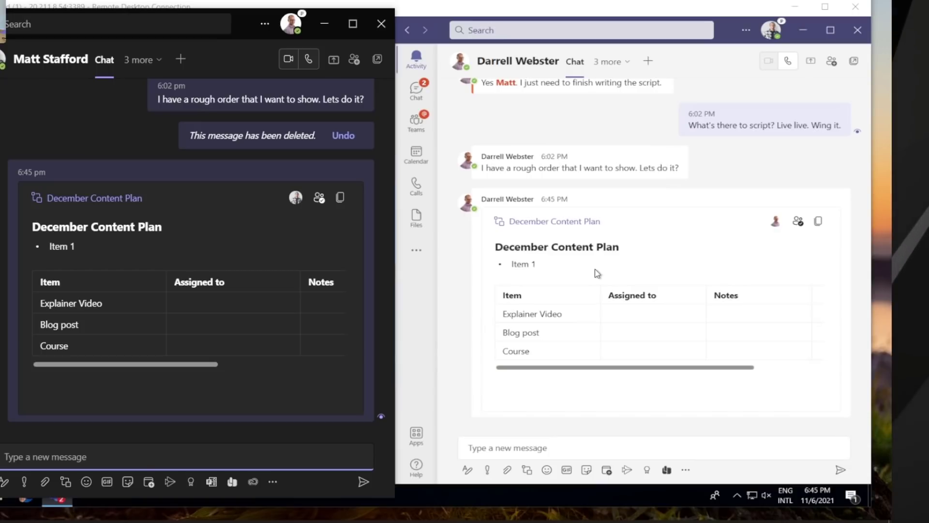
Step: Assign Explainer Video to a chat member and add notes Intro, Script and CTA
{"action": "left_click", "coordinate": [643, 312]}
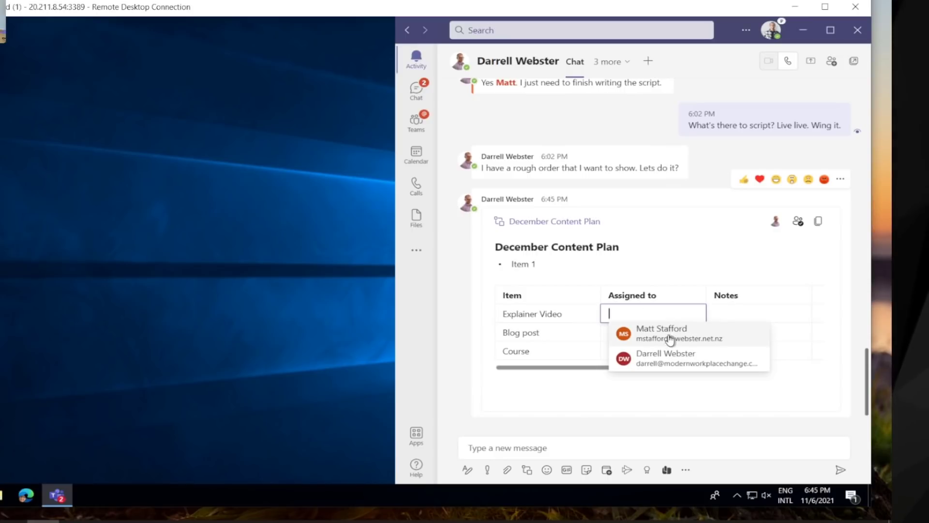
{"action": "left_click", "coordinate": [667, 359]}
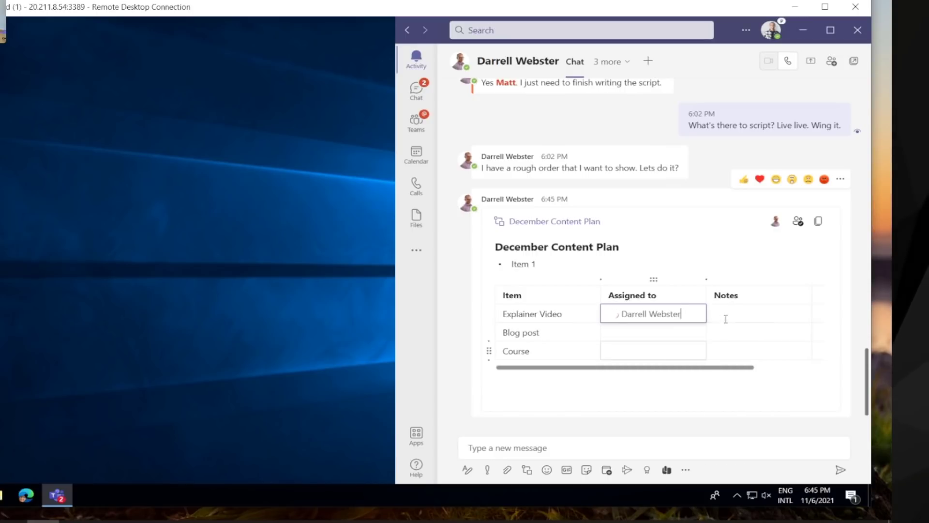
{"action": "left_click", "coordinate": [724, 315]}
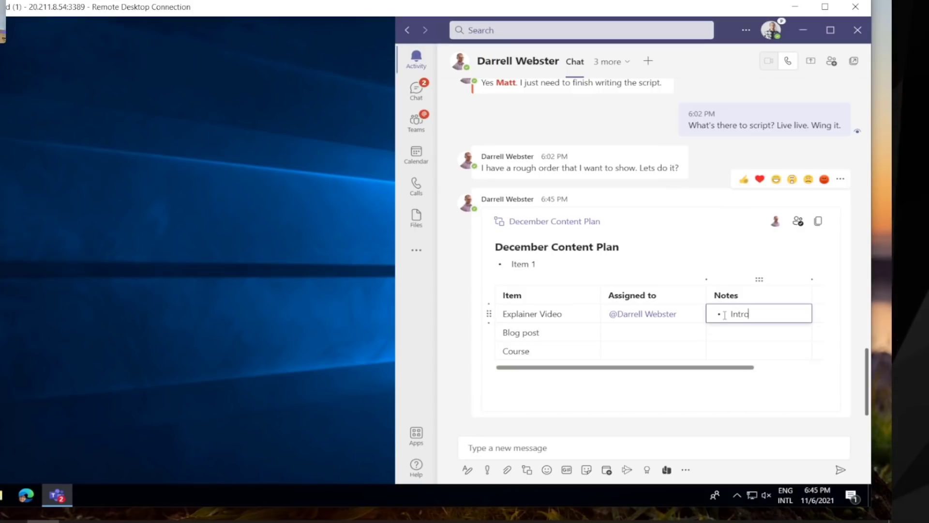
{"action": "type", "text": "Intro"}
{"action": "key", "text": "Return"}
{"action": "type", "text": "Script"}
{"action": "key", "text": "Return"}
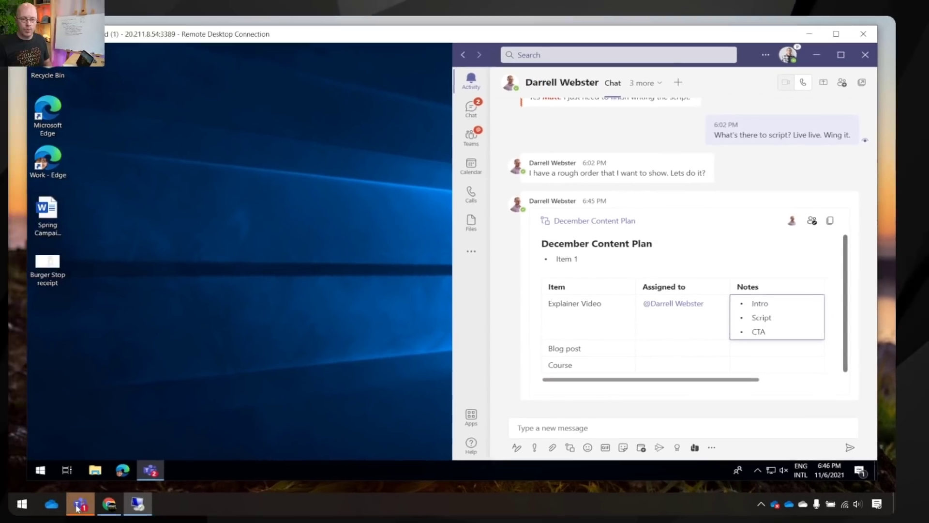
Step: In the desktop Teams window, @-mention a different colleague as assignee for Blog post and for Course
{"action": "left_click", "coordinate": [101, 503]}
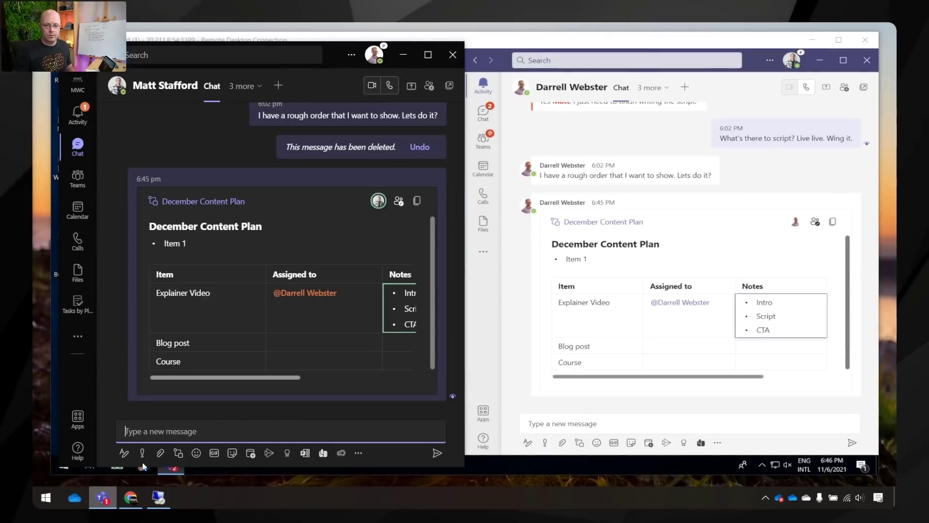
{"action": "mouse_move", "coordinate": [285, 383]}
{"action": "left_mouse_down"}
{"action": "mouse_move", "coordinate": [334, 377]}
{"action": "mouse_move", "coordinate": [288, 377]}
{"action": "left_mouse_up"}
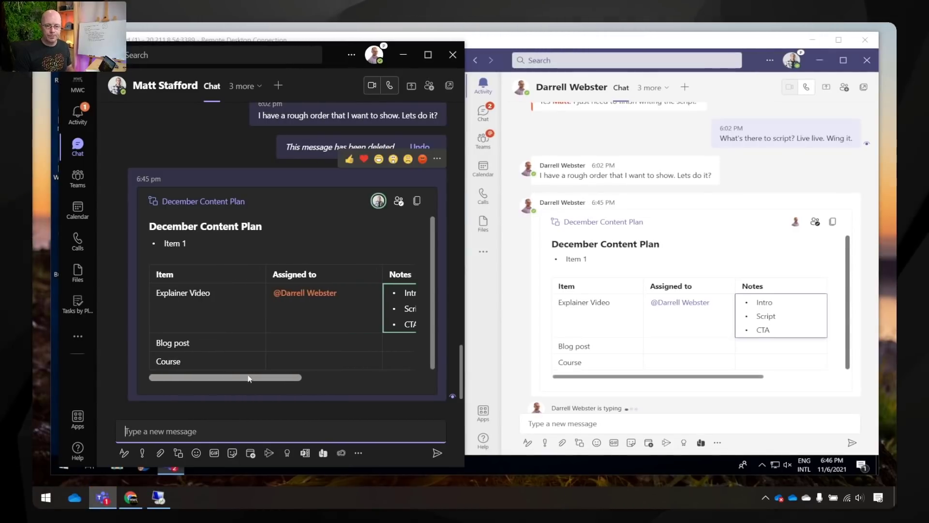
{"action": "left_click", "coordinate": [306, 337]}
{"action": "type", "text": "@ma"}
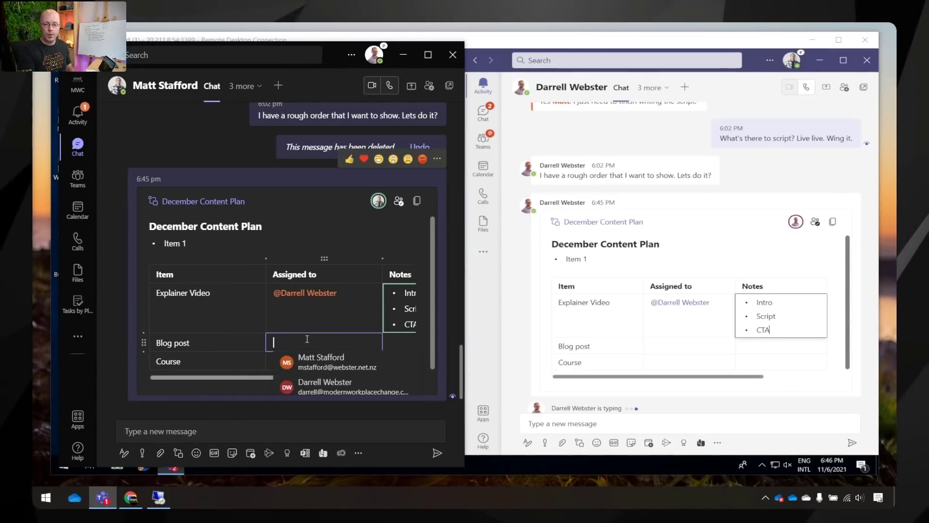
{"action": "left_click", "coordinate": [327, 367]}
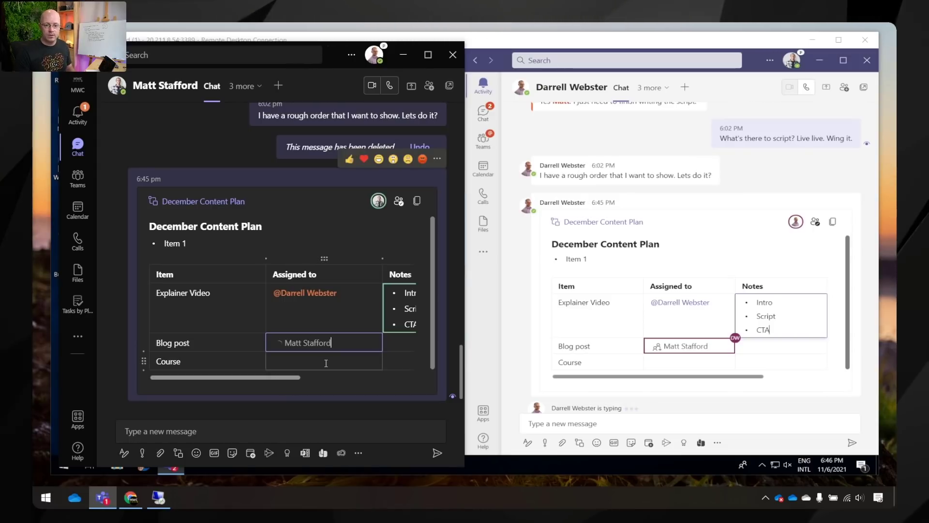
{"action": "left_click", "coordinate": [303, 365]}
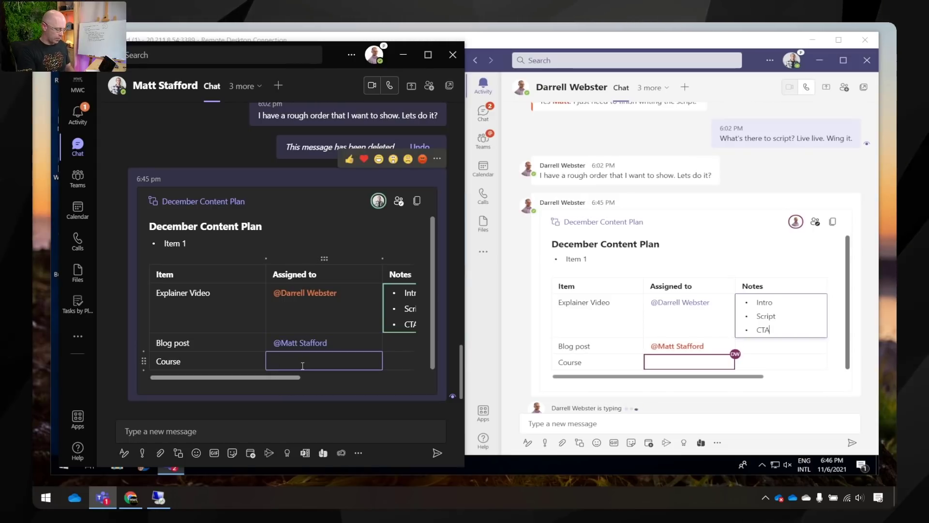
{"action": "type", "text": "@dar"}
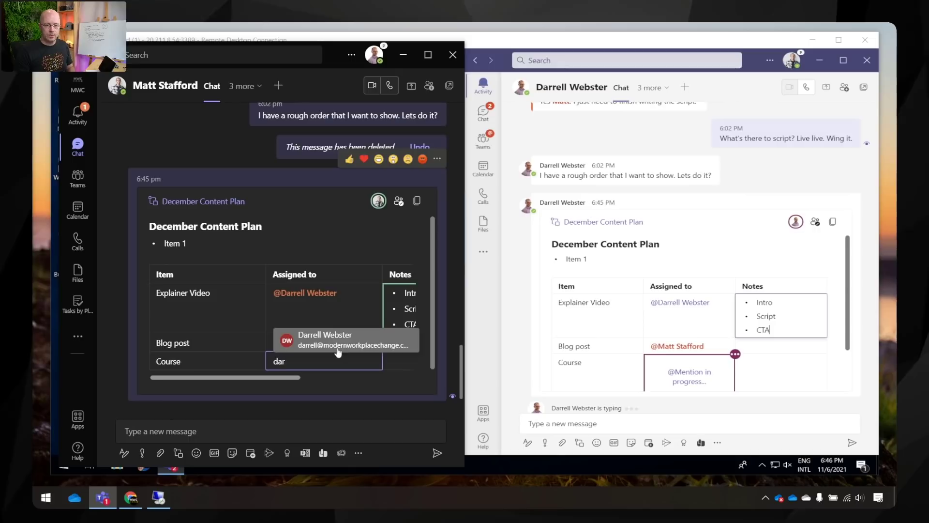
{"action": "left_click", "coordinate": [341, 342]}
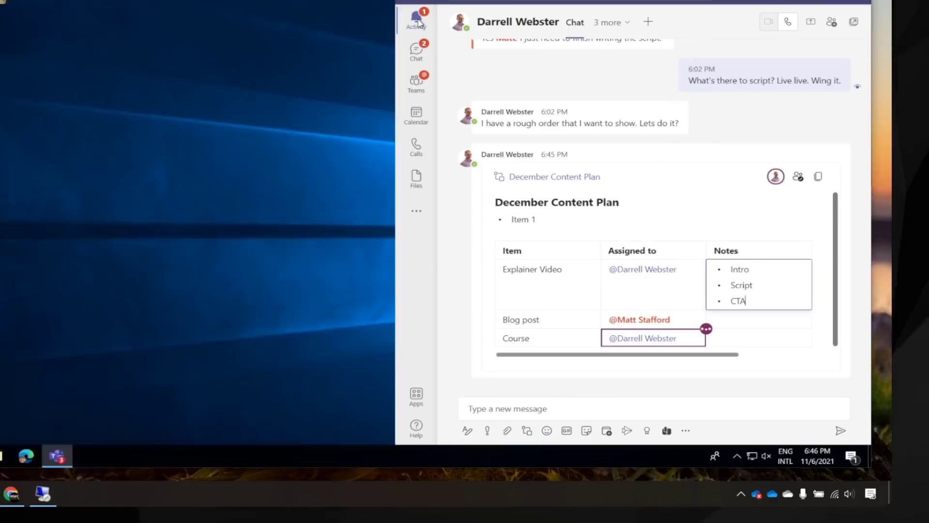
Step: Open the Loop mention notification in Activity and return to the plan chat
{"action": "left_click", "coordinate": [417, 19]}
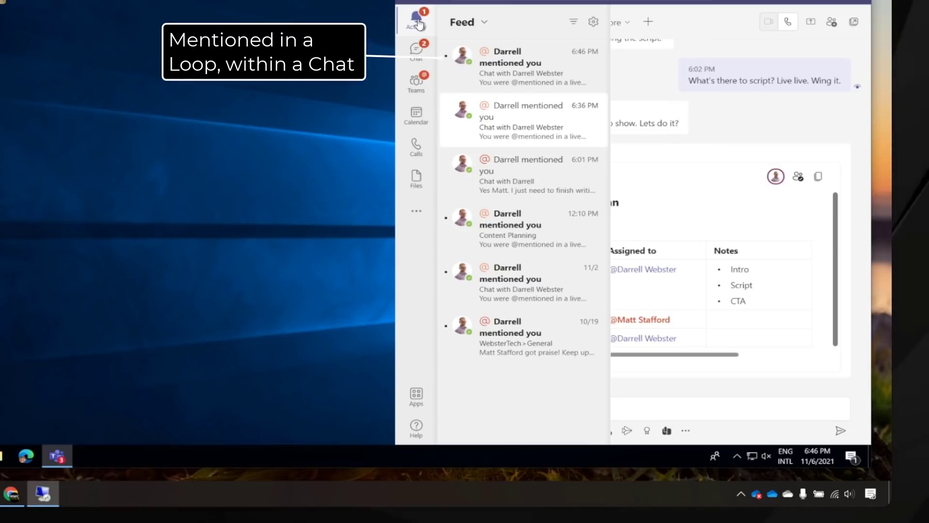
{"action": "left_click", "coordinate": [586, 87]}
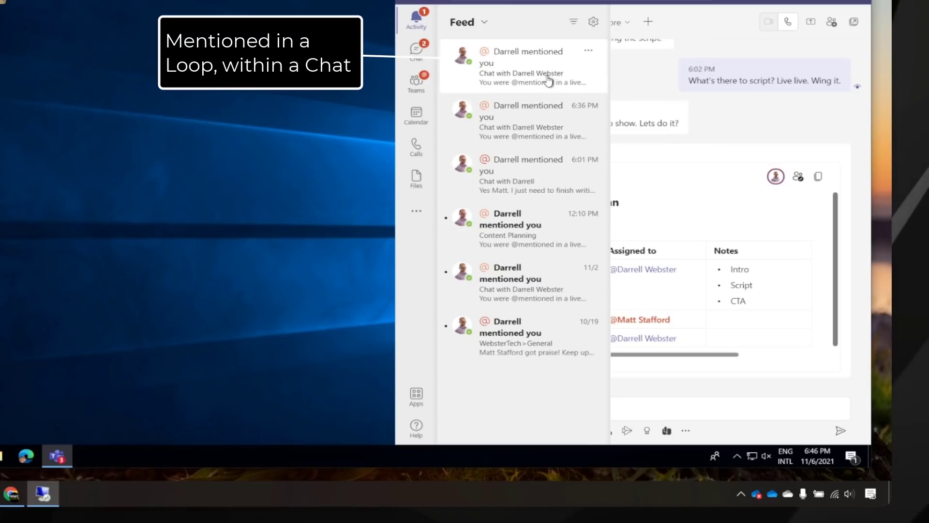
{"action": "left_click", "coordinate": [721, 123]}
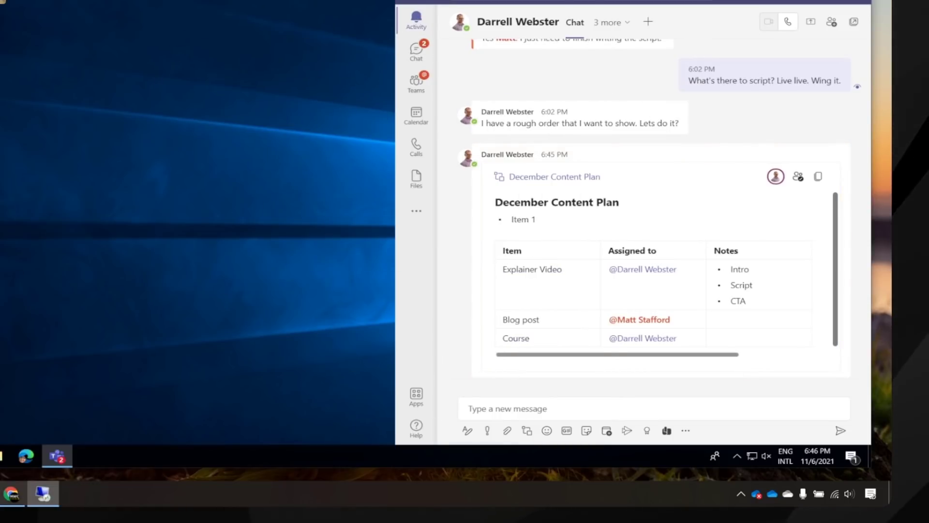
Step: Bring the other participant's Teams window forward and maximize it
{"action": "left_click", "coordinate": [100, 499]}
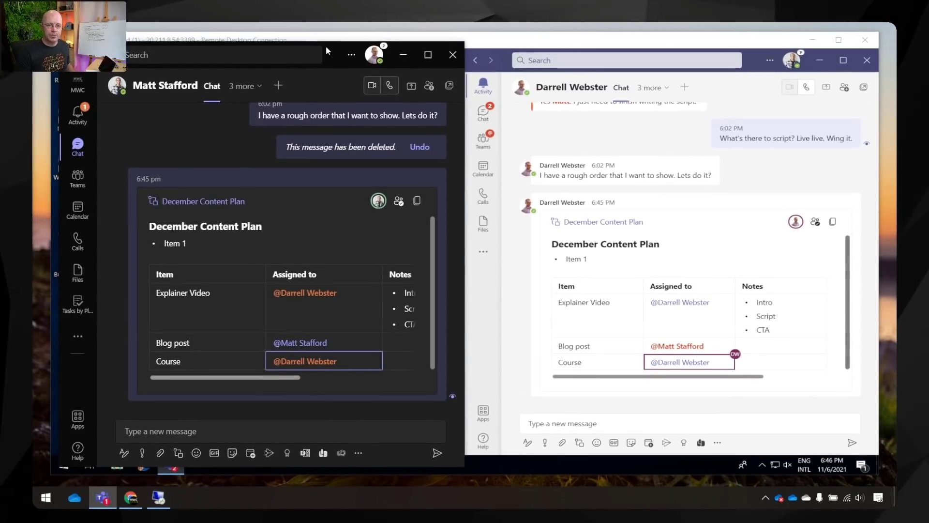
{"action": "left_click_drag", "start_coordinate": [327, 48], "coordinate": [382, 61]}
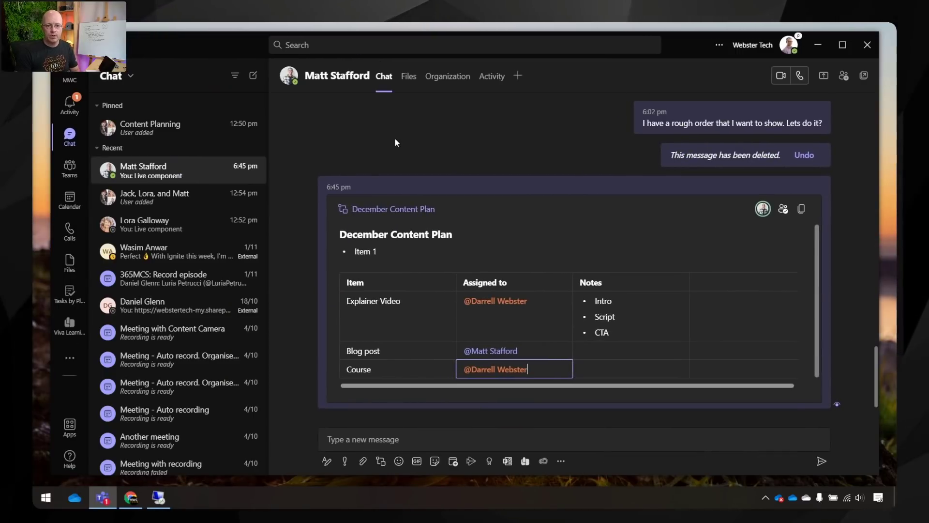
Step: Open the December Content Plan on Office.com and arrange Teams beside the browser
{"action": "left_click", "coordinate": [377, 210]}
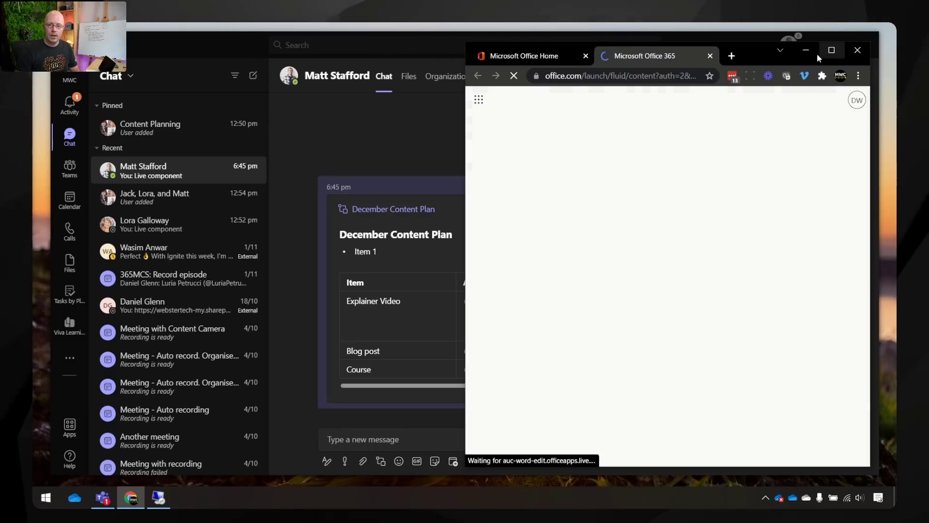
{"action": "left_click", "coordinate": [200, 41]}
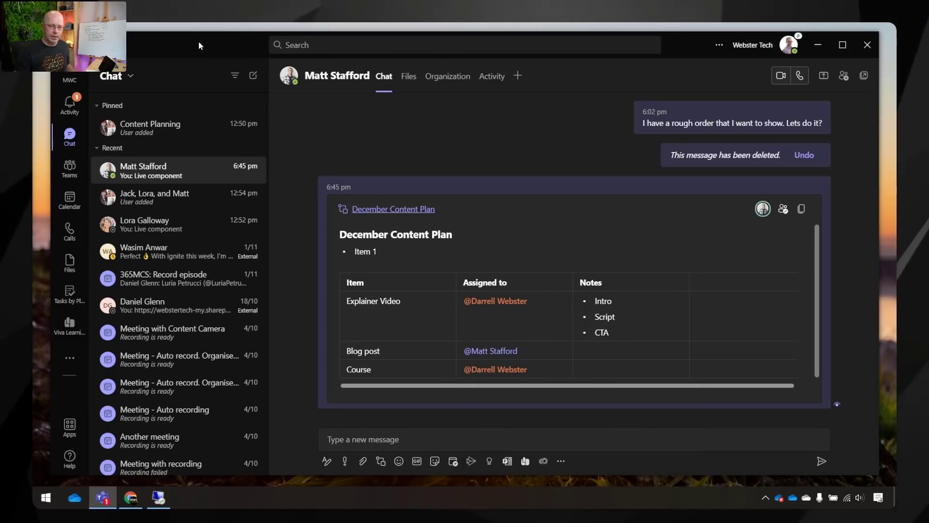
{"action": "left_click_drag", "start_coordinate": [198, 42], "coordinate": [187, 306]}
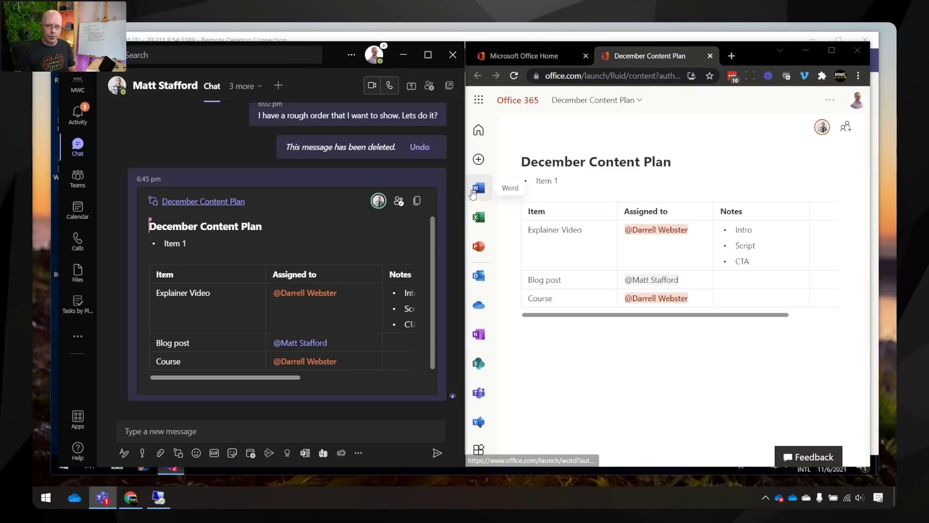
{"action": "mouse_move", "coordinate": [585, 200]}
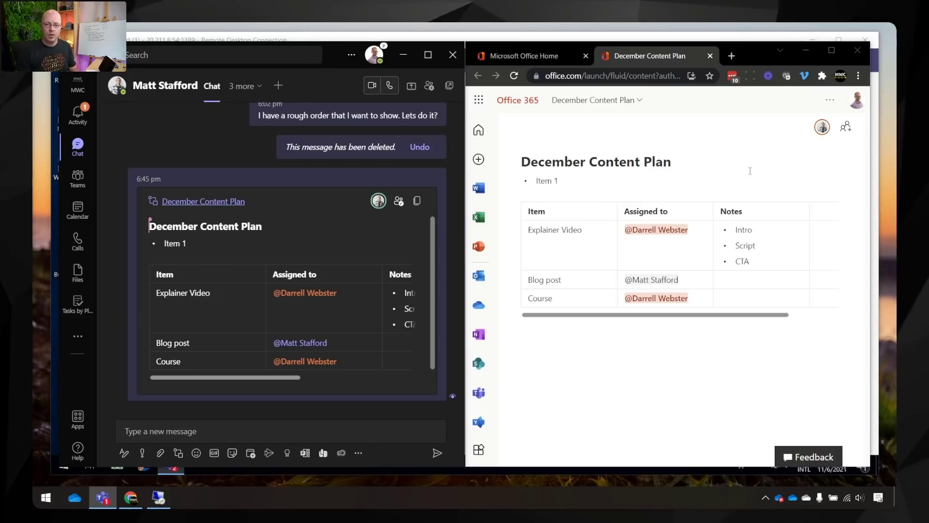
{"action": "mouse_move", "coordinate": [653, 200]}
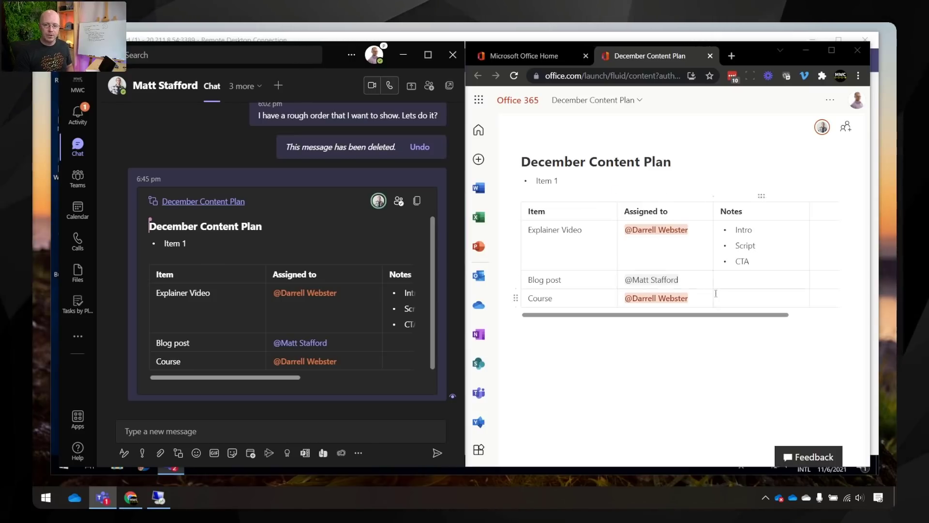
{"action": "mouse_move", "coordinate": [641, 284]}
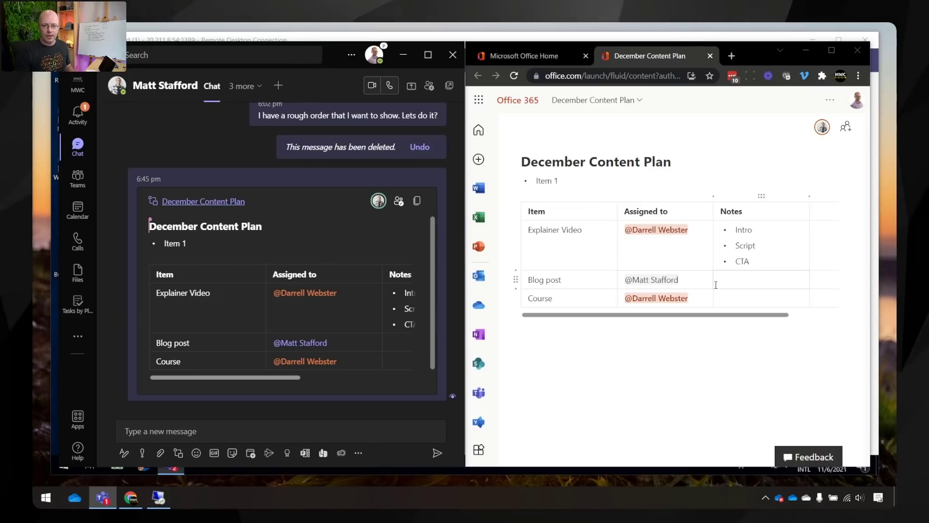
Step: Add Blog post notes 'Talking points' and 'Graphics', then maximize the browser copy
{"action": "left_click", "coordinate": [731, 283]}
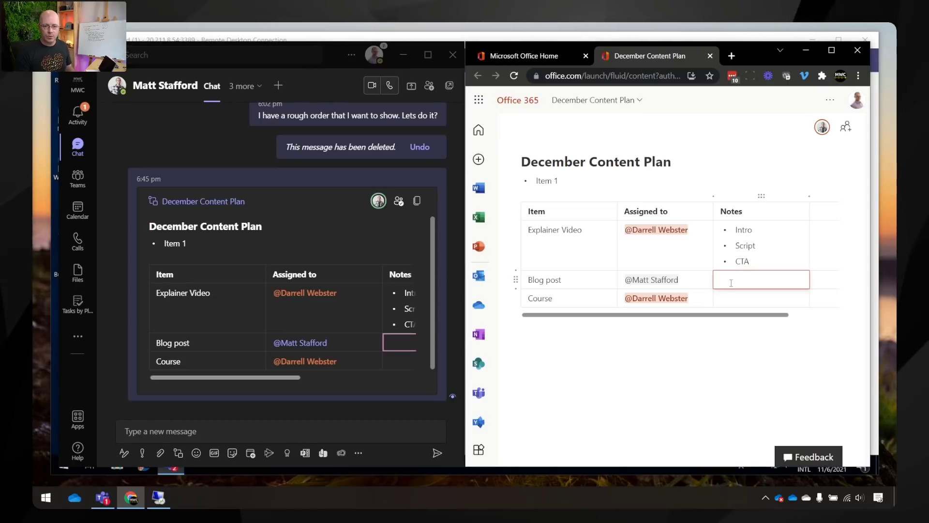
{"action": "left_click", "coordinate": [399, 342]}
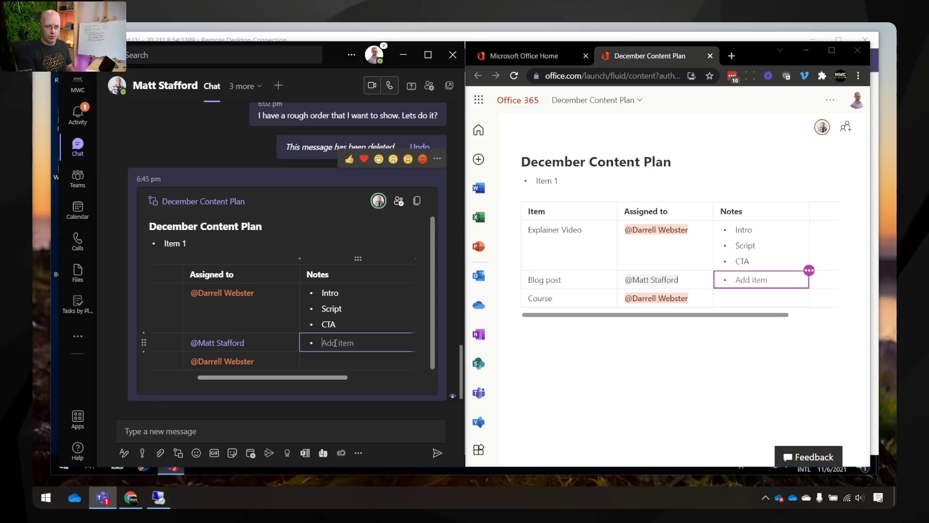
{"action": "type", "text": "Talking points"}
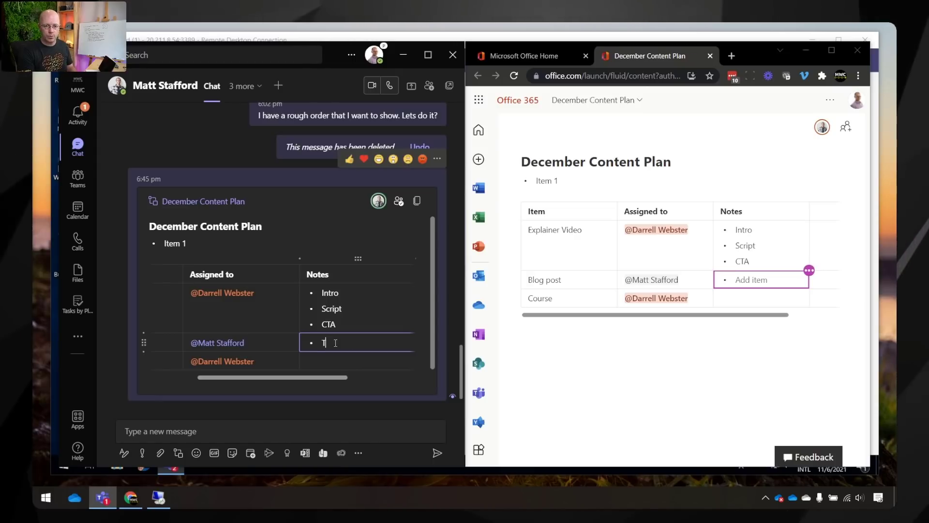
{"action": "key", "text": "Return"}
{"action": "type", "text": "Graphics"}
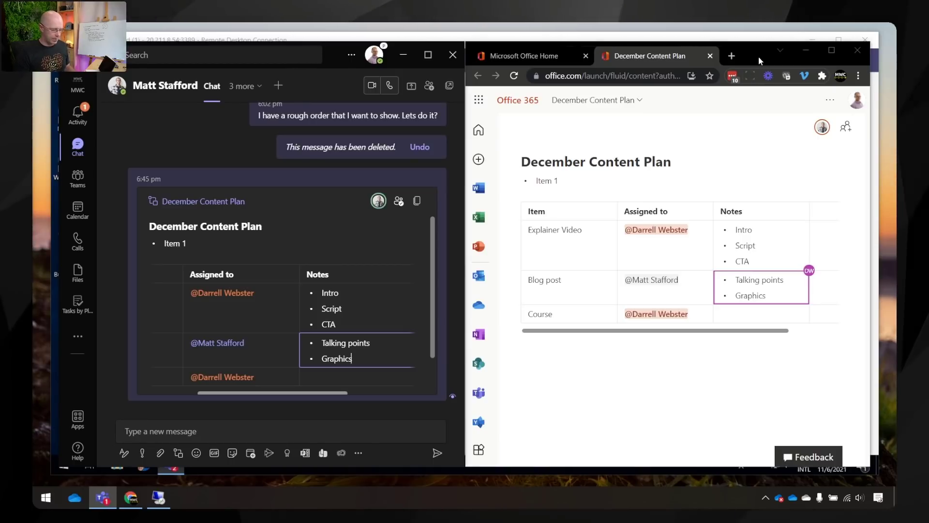
{"action": "left_click_drag", "start_coordinate": [758, 56], "coordinate": [721, 54]}
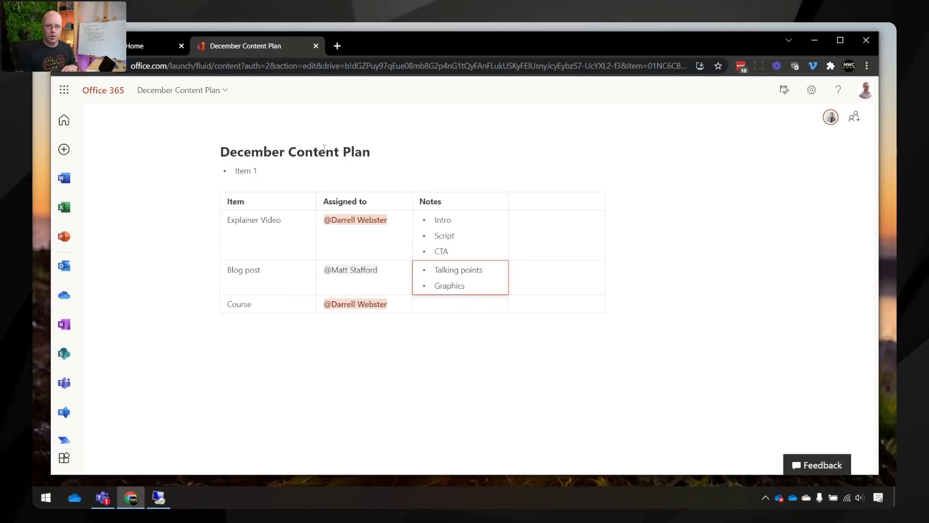
Step: Open the December Content Plan's location, the Microsoft Teams Chat Files folder in OneDrive
{"action": "left_click", "coordinate": [199, 91]}
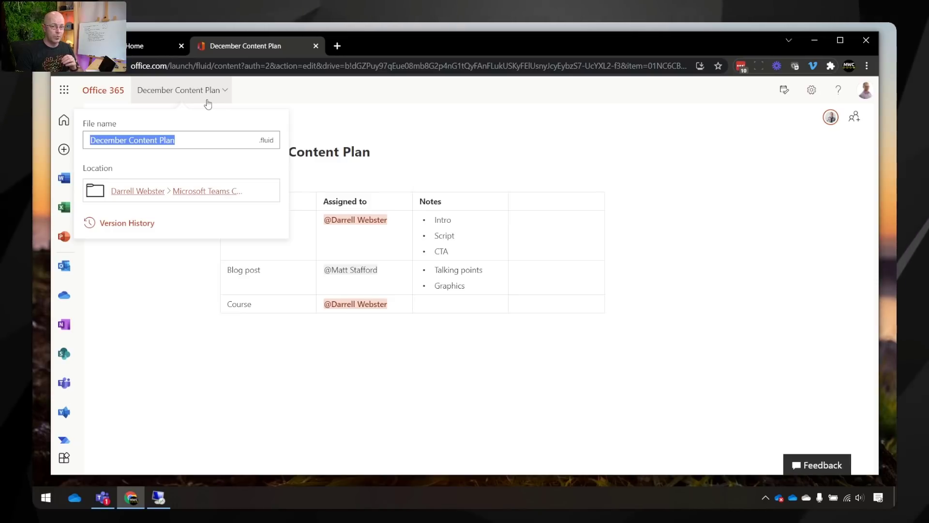
{"action": "left_click", "coordinate": [204, 193]}
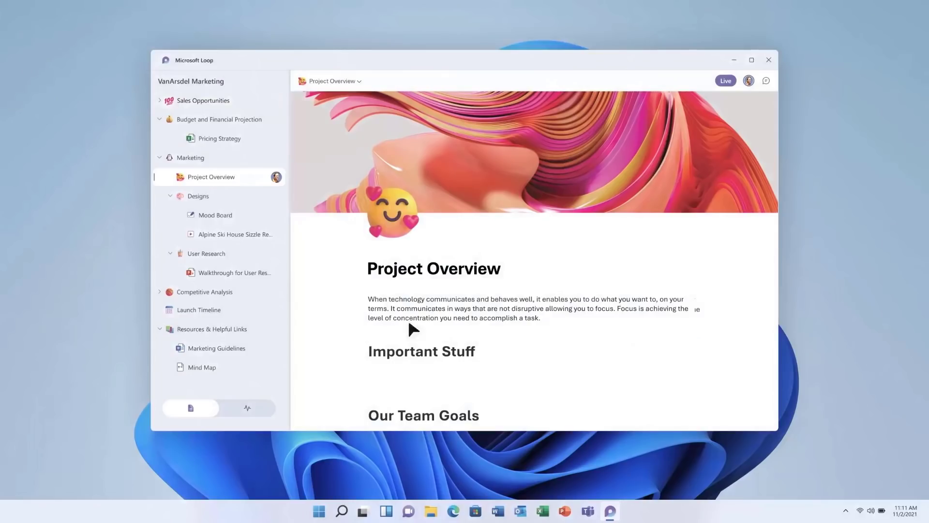
{"action": "scroll", "coordinate": [440, 371], "scroll_direction": "down", "scroll_amount": 5}
{"action": "type", "text": "@"}
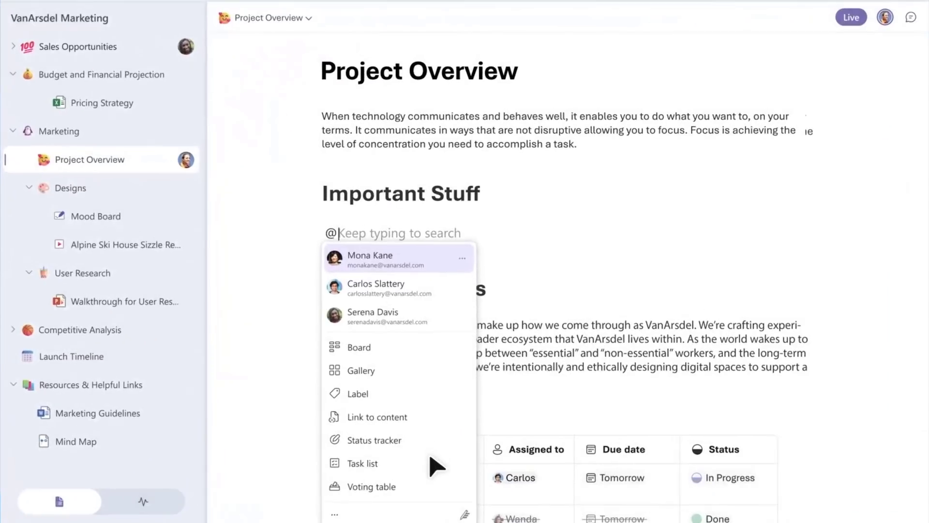
{"action": "scroll", "coordinate": [437, 466], "scroll_direction": "down", "scroll_amount": 1}
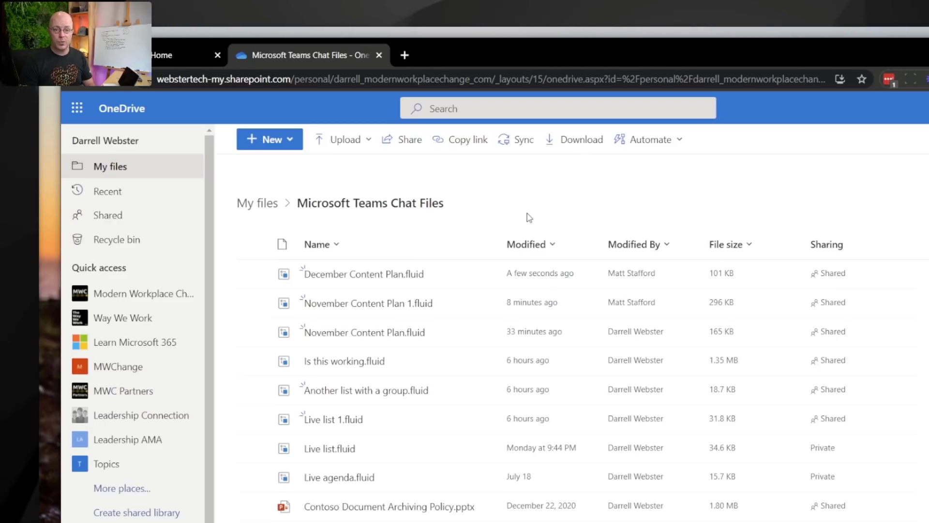
Step: Send a colleague a link to the December Content Plan file and close the 'Link sent' confirmation
{"action": "left_click", "coordinate": [455, 273]}
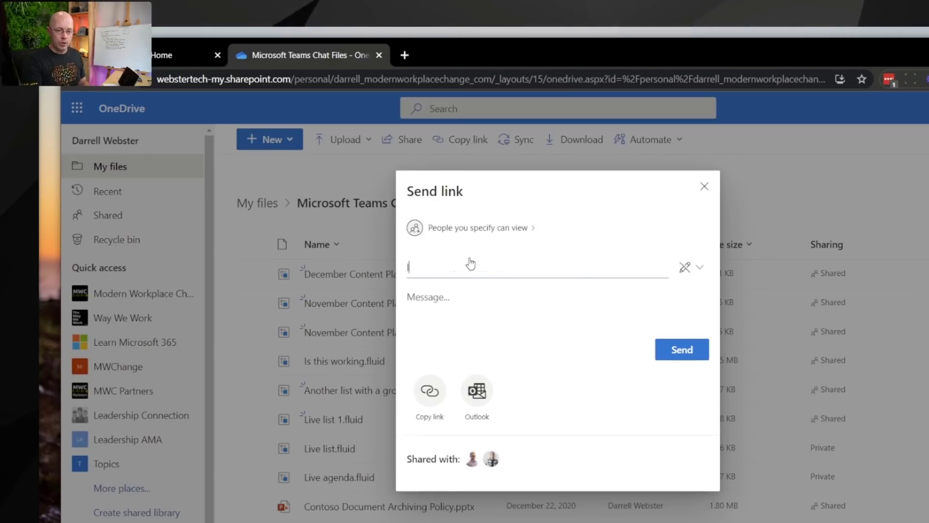
{"action": "type", "text": "lor"}
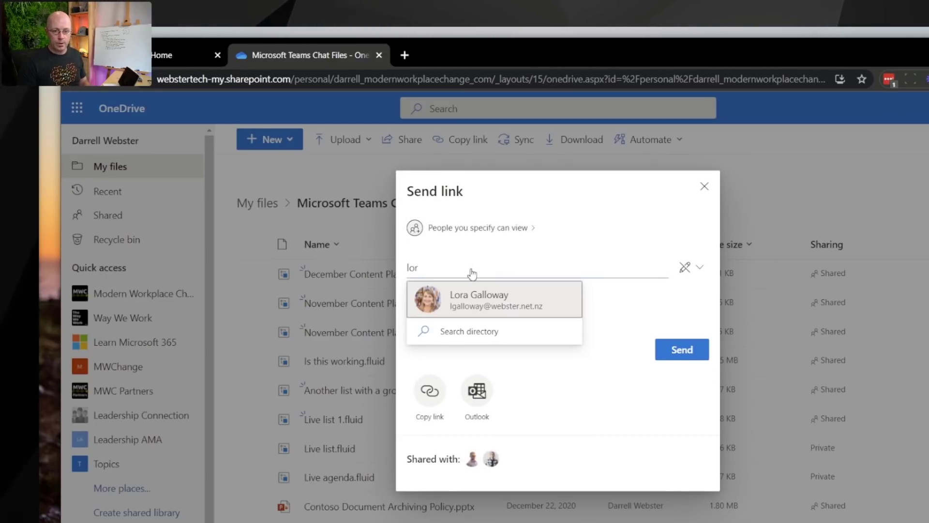
{"action": "left_click", "coordinate": [482, 301]}
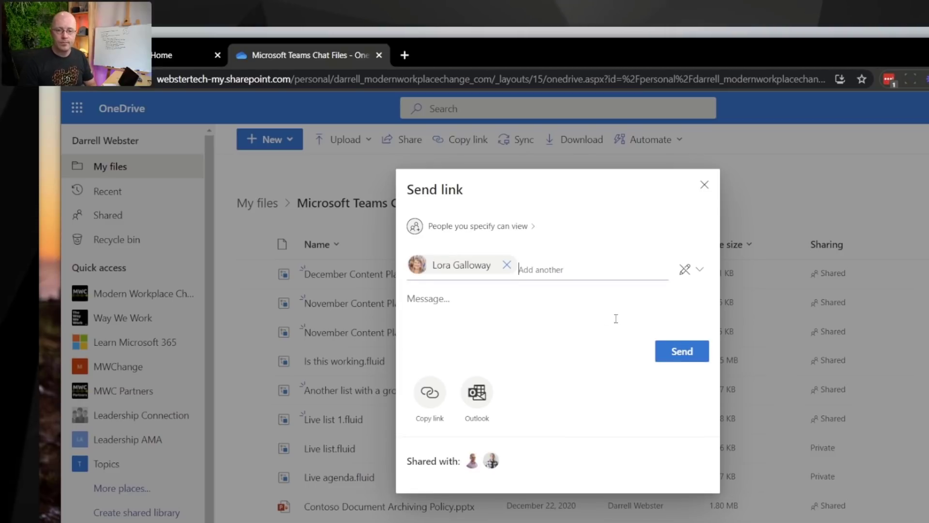
{"action": "left_click", "coordinate": [684, 357]}
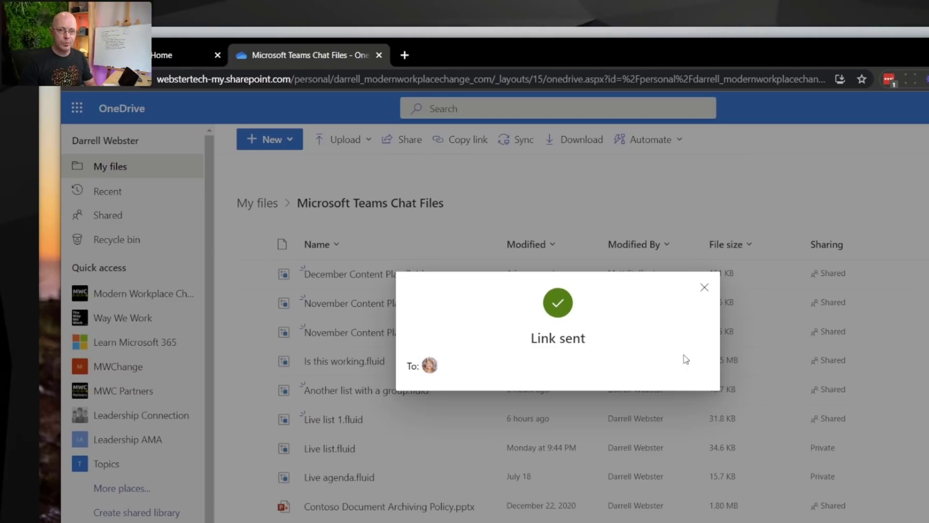
{"action": "left_click", "coordinate": [704, 287]}
{"action": "mouse_move", "coordinate": [325, 338]}
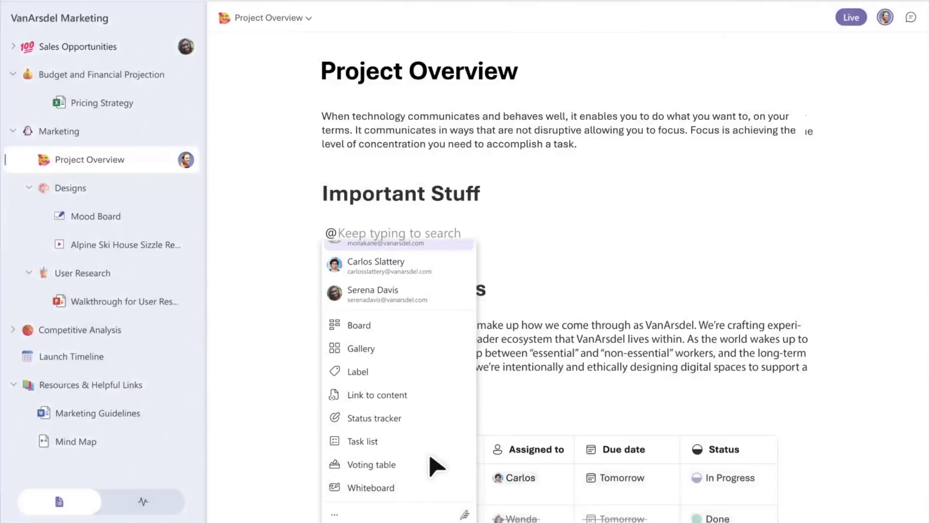
{"action": "type", "text": "Ma"}
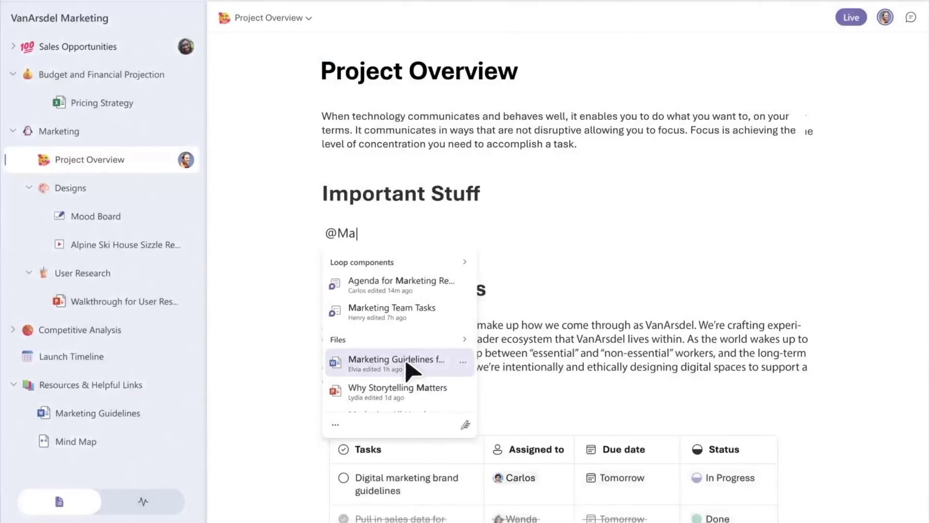
{"action": "left_click", "coordinate": [457, 362]}
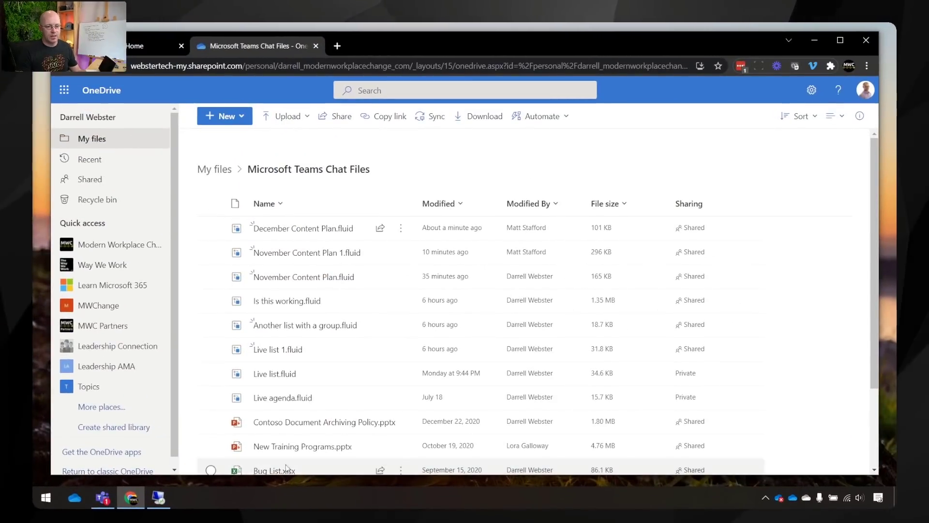
Step: Bring up Microsoft Teams, maximize its window, and switch to the Calendar
{"action": "left_click", "coordinate": [96, 498]}
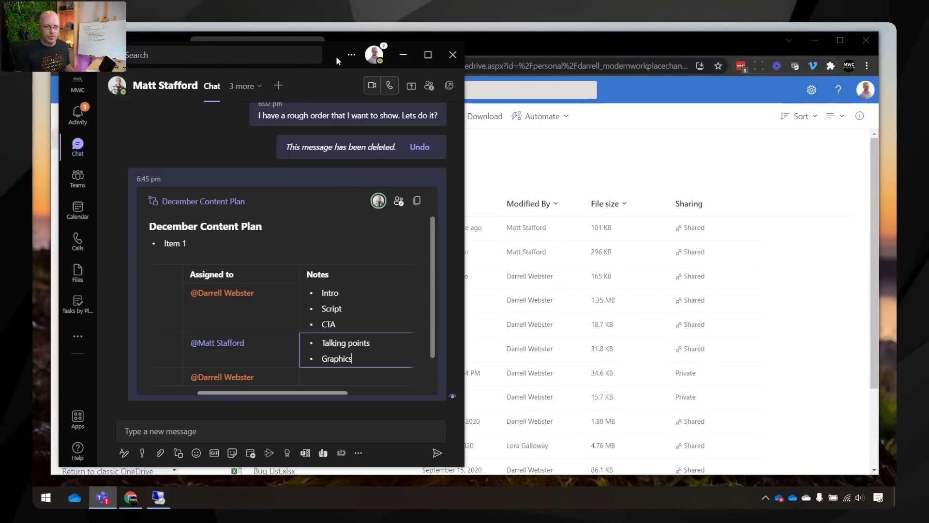
{"action": "mouse_move", "coordinate": [336, 56]}
{"action": "left_mouse_down"}
{"action": "mouse_move", "coordinate": [423, 74]}
{"action": "mouse_move", "coordinate": [328, 46]}
{"action": "left_mouse_up"}
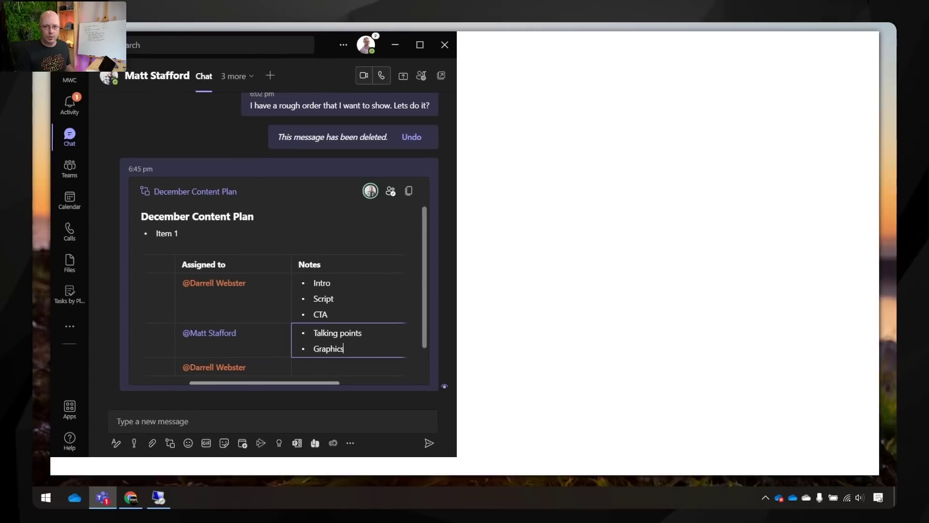
{"action": "left_click", "coordinate": [420, 45]}
{"action": "left_click", "coordinate": [65, 206]}
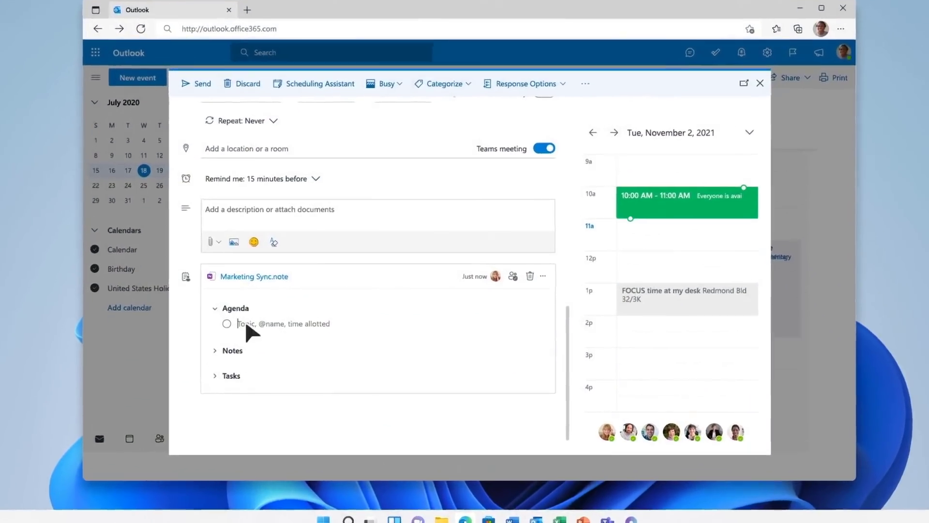
Step: Add the item 'Review latest designs for margins' with a colleague mention, then start a new line
{"action": "type", "text": "Review latest designs for margins @Kat"}
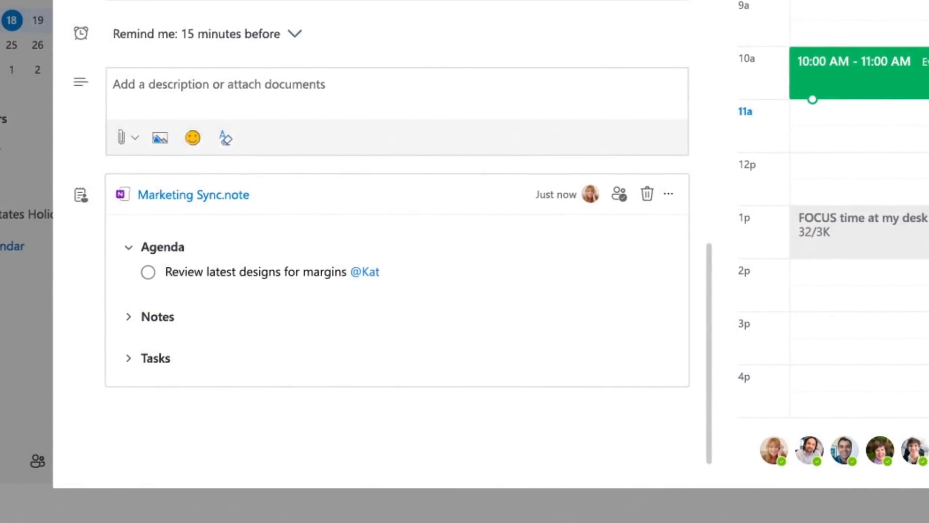
{"action": "key", "text": "Return"}
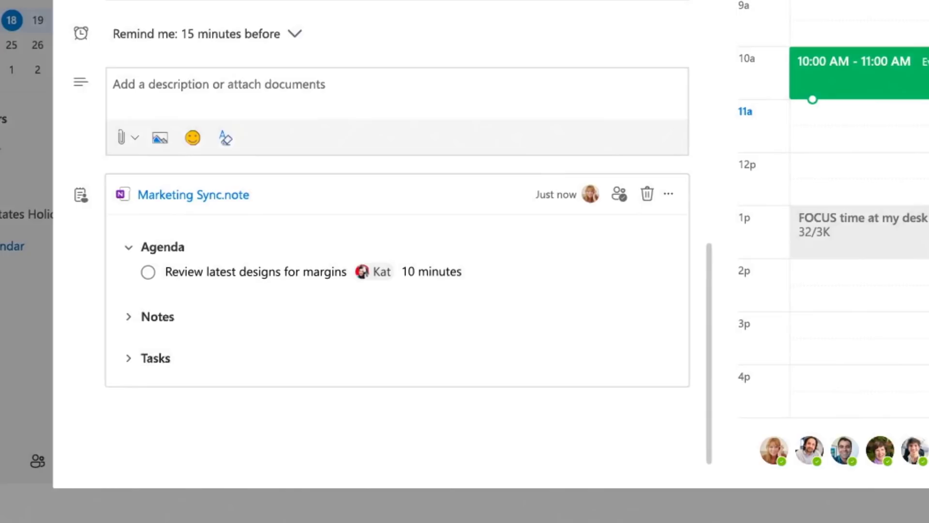
{"action": "key", "text": "Return"}
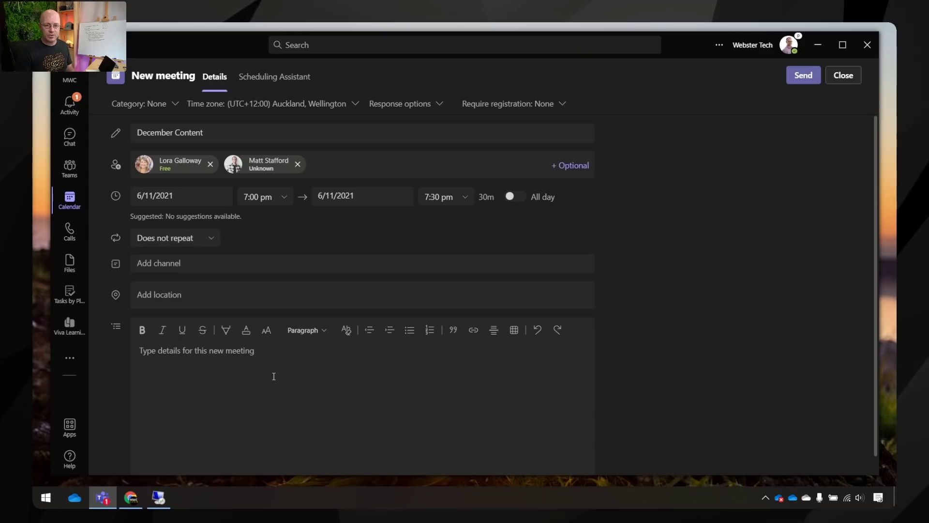
Step: Send the December Content invitation, join it from the calendar, and maximize the pre-join window
{"action": "left_click", "coordinate": [803, 76]}
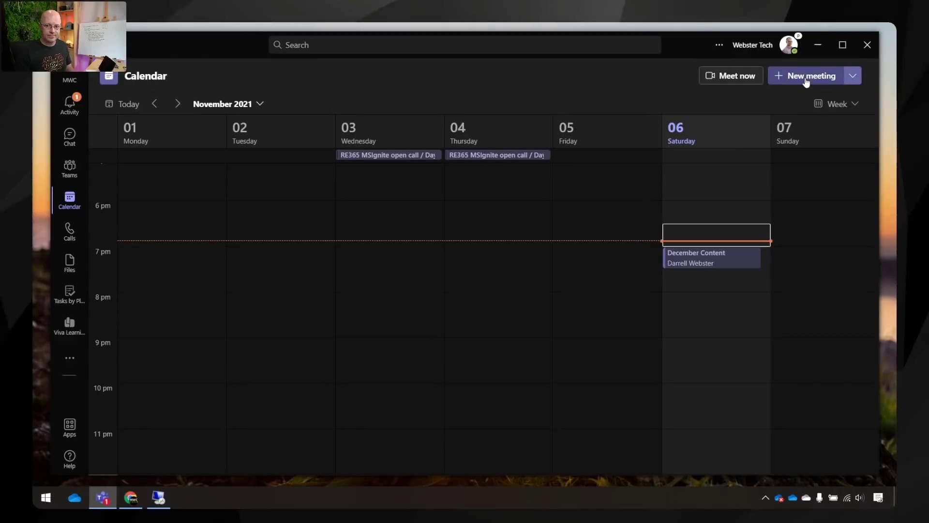
{"action": "mouse_move", "coordinate": [768, 260]}
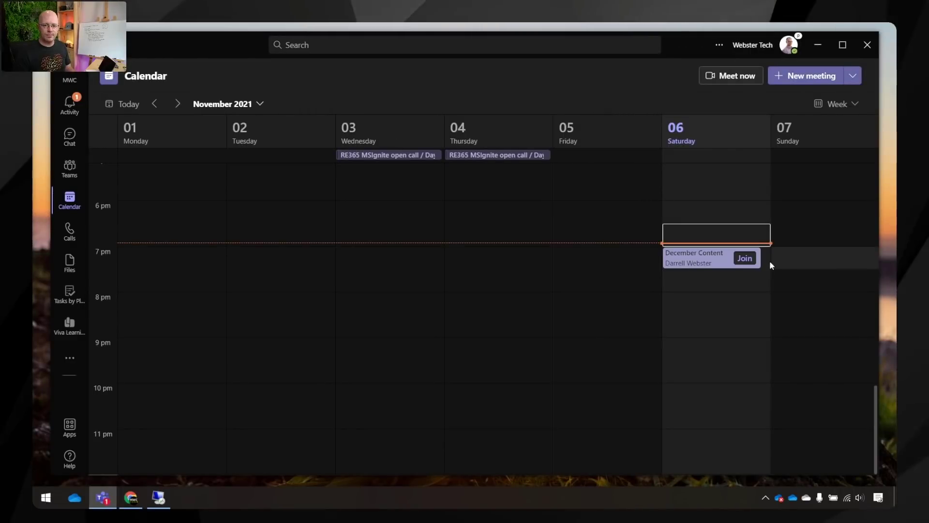
{"action": "left_click", "coordinate": [745, 259]}
{"action": "left_click", "coordinate": [731, 44]}
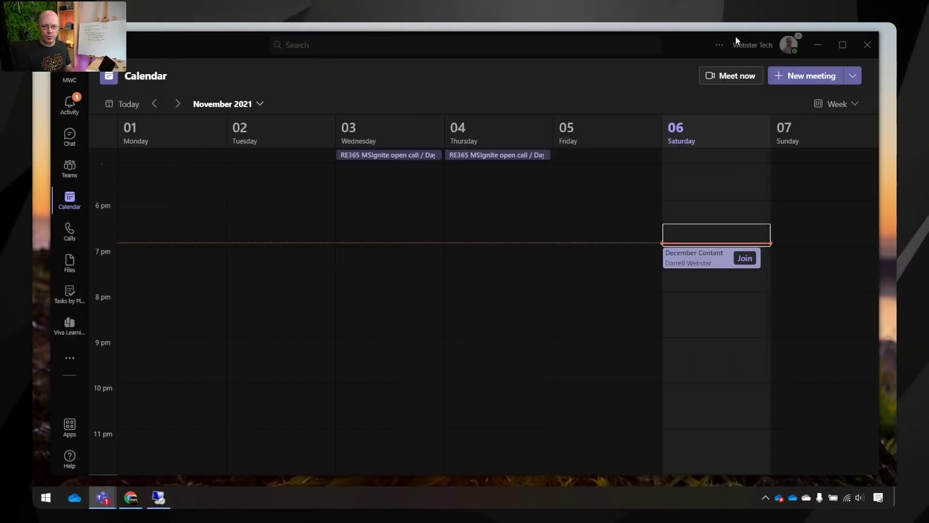
Step: Join December Content with the camera on and microphone muted, then open the meeting chat
{"action": "left_click", "coordinate": [226, 360]}
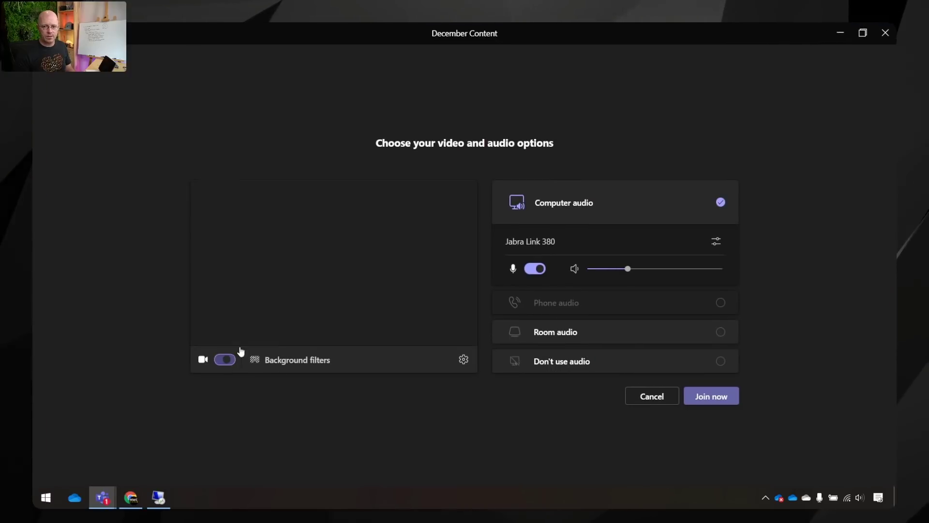
{"action": "left_click", "coordinate": [535, 269]}
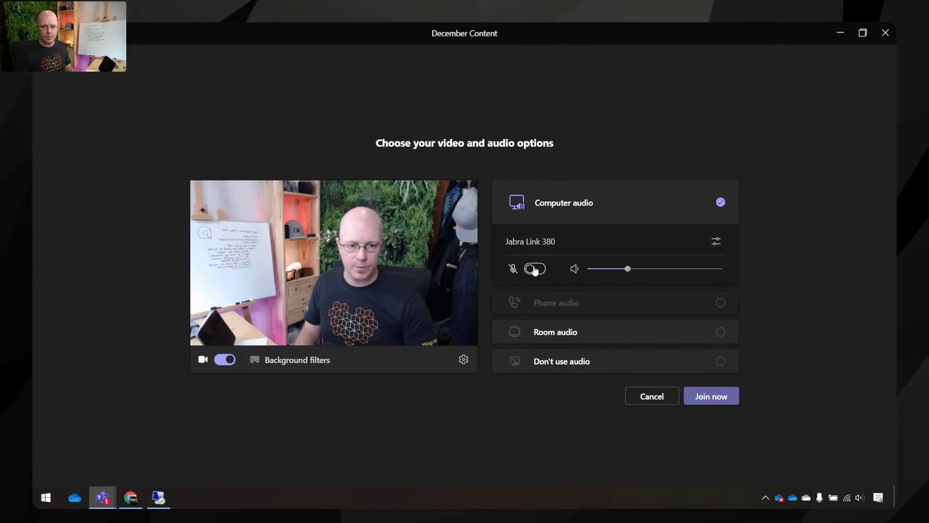
{"action": "left_click", "coordinate": [717, 398]}
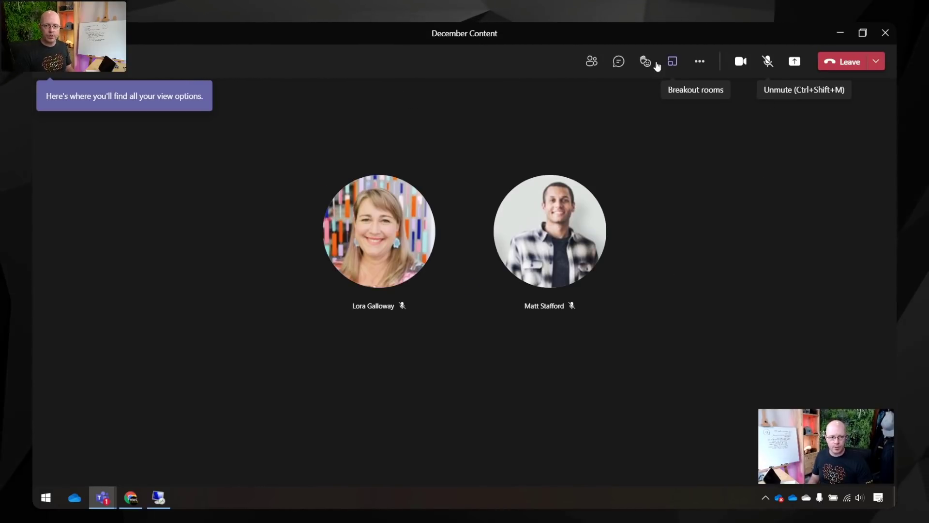
{"action": "left_click", "coordinate": [618, 64]}
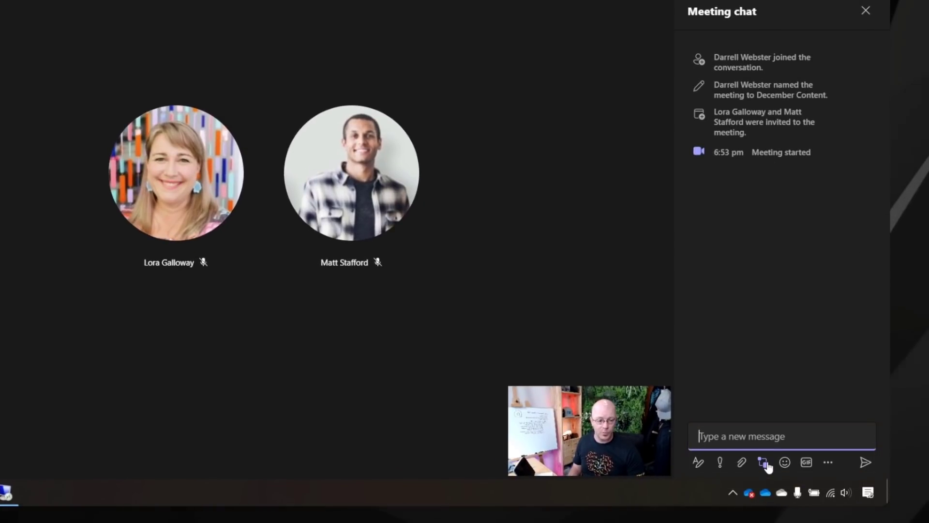
Step: Post a live numbered list titled 'December Content for Channel' into the meeting chat
{"action": "left_click", "coordinate": [764, 462]}
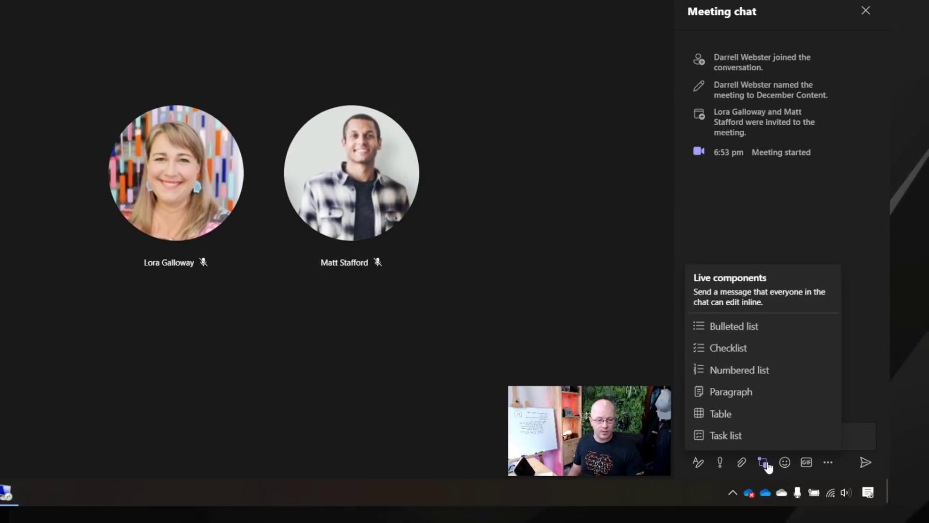
{"action": "left_click", "coordinate": [739, 370]}
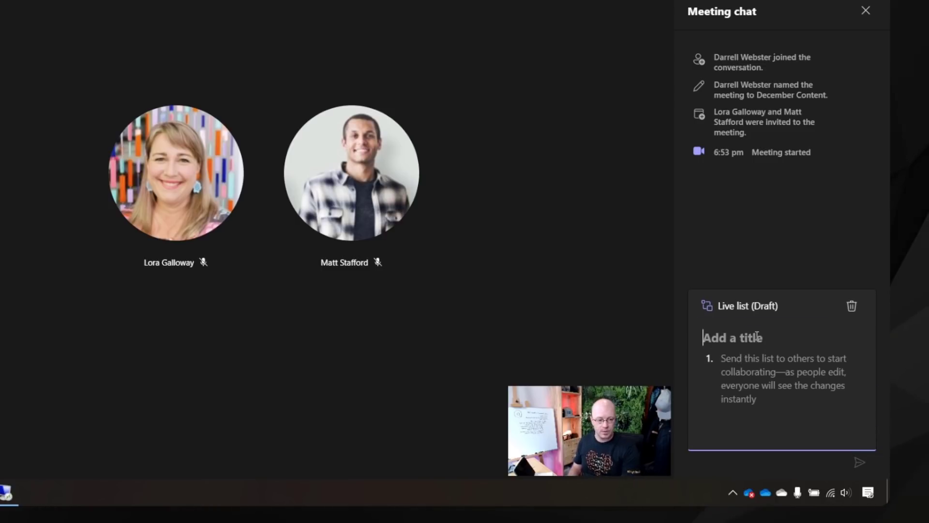
{"action": "type", "text": "Decem"}
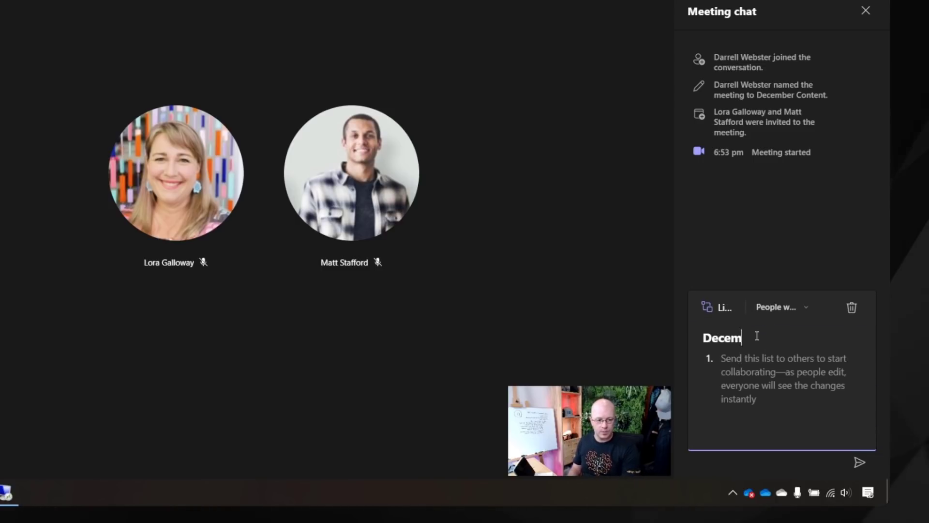
{"action": "type", "text": "ber Content "}
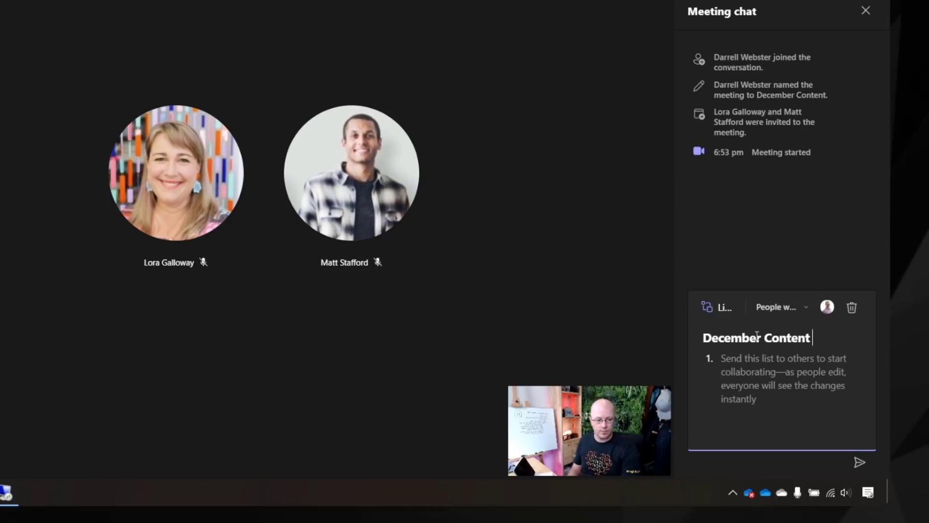
{"action": "type", "text": "for Cahn"}
{"action": "key", "text": "BackSpace"}
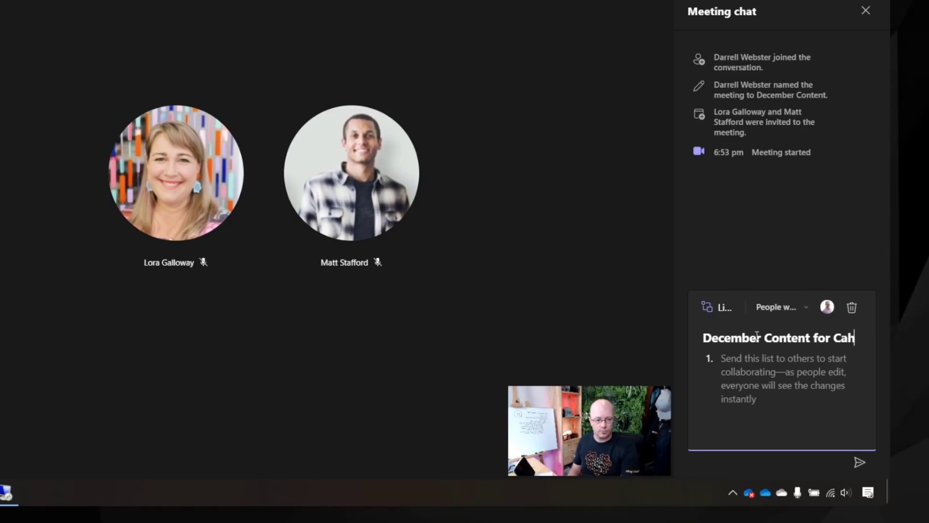
{"action": "key", "text": "BackSpace"}
{"action": "type", "text": "hannel"}
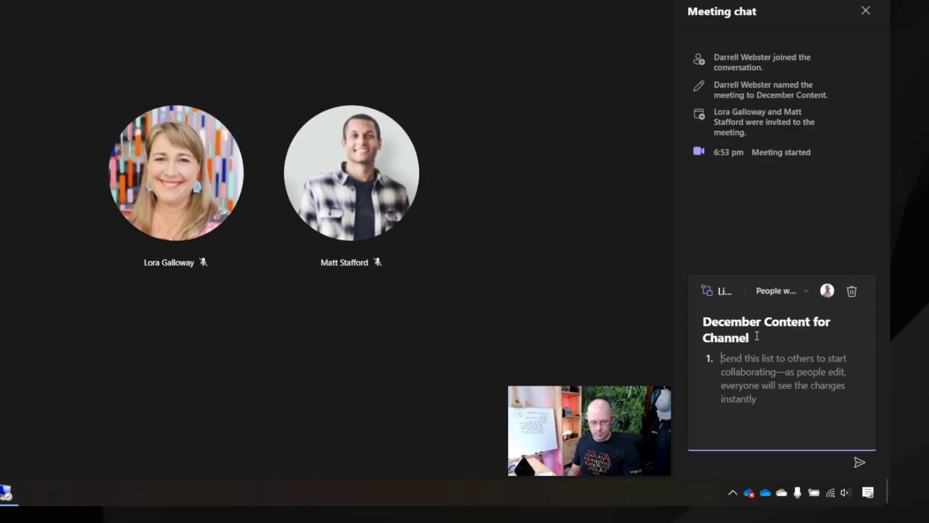
{"action": "left_click", "coordinate": [859, 462]}
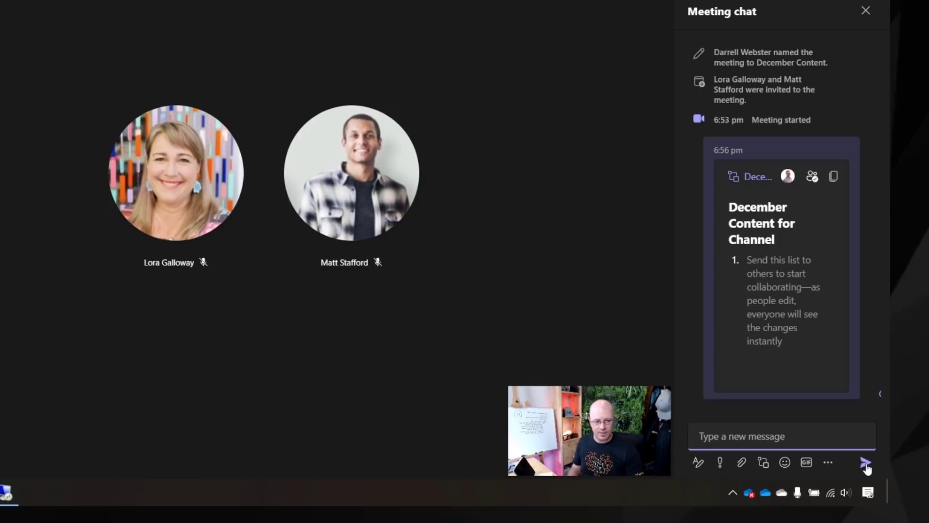
Step: Fill the list with 'Video Microsoft Mesh' and 'Working from your mobile', then switch to the remote computer
{"action": "left_click", "coordinate": [749, 261]}
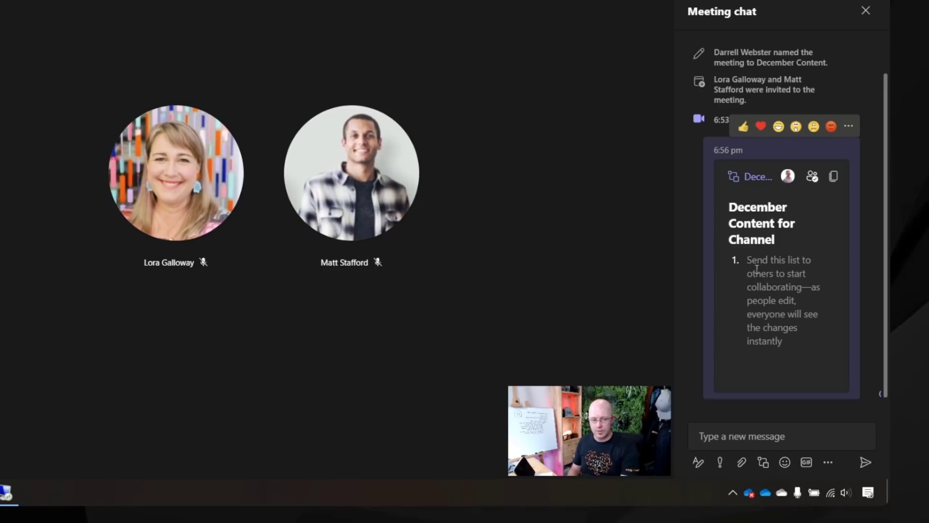
{"action": "type", "text": "Vide"}
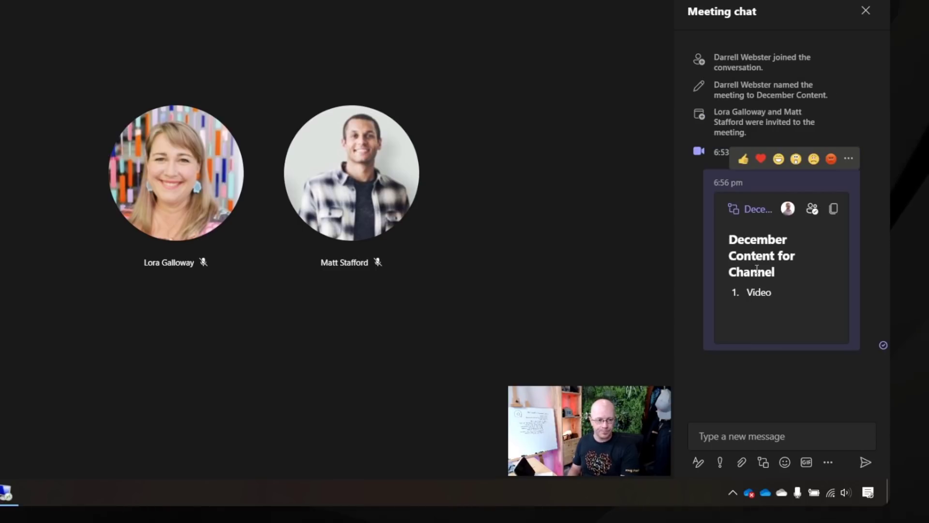
{"action": "type", "text": "o Micro"}
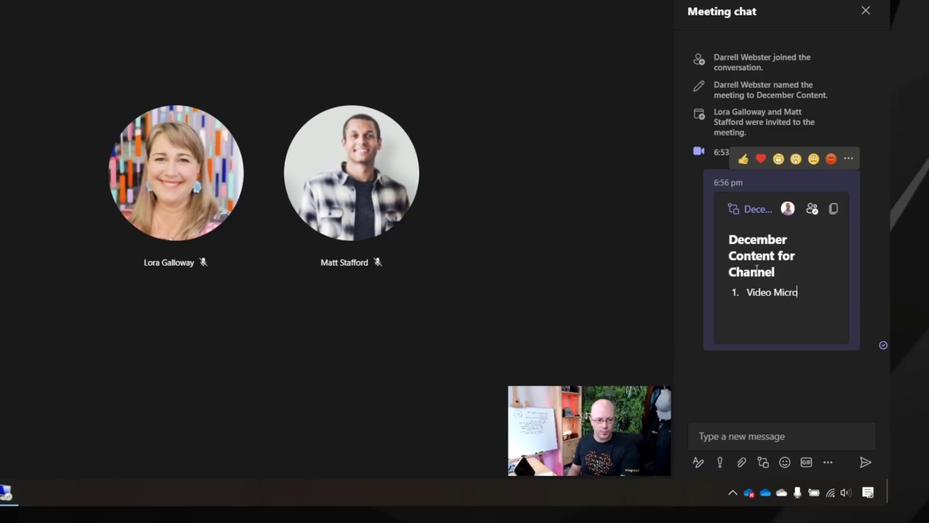
{"action": "type", "text": "soft Mesh"}
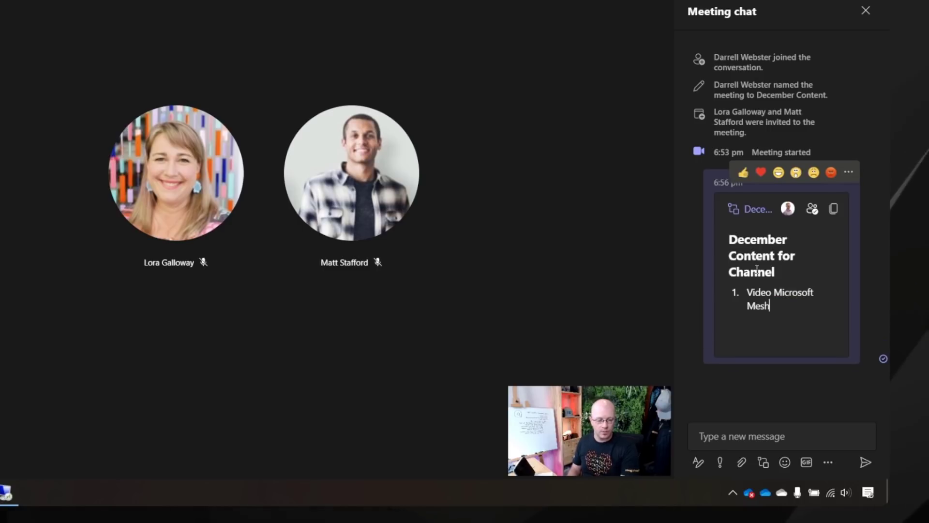
{"action": "key", "text": "Return"}
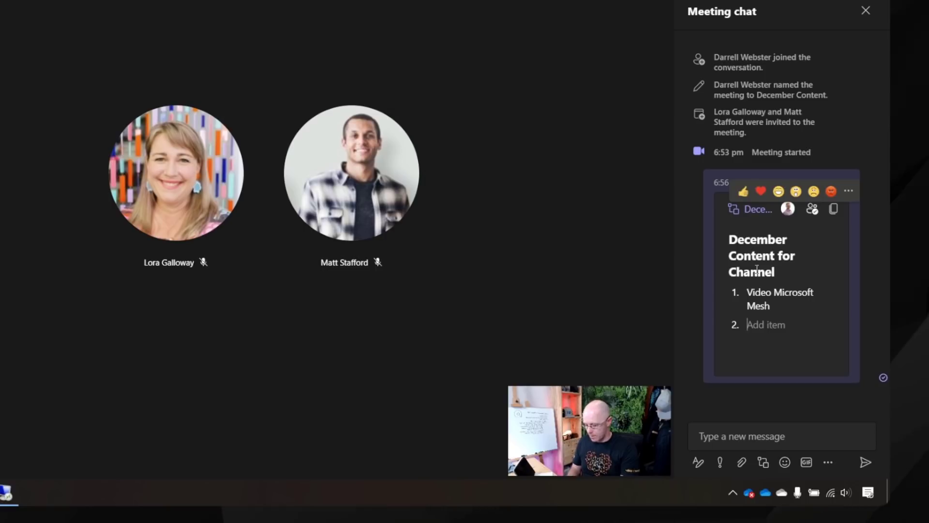
{"action": "key", "text": "BackSpace"}
{"action": "key", "text": "BackSpace"}
{"action": "key", "text": "BackSpace"}
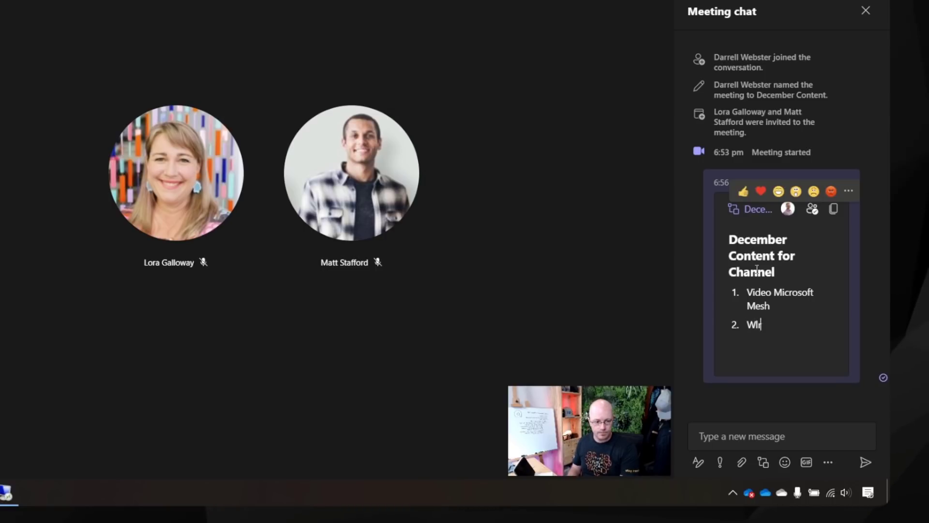
{"action": "type", "text": "rking from"}
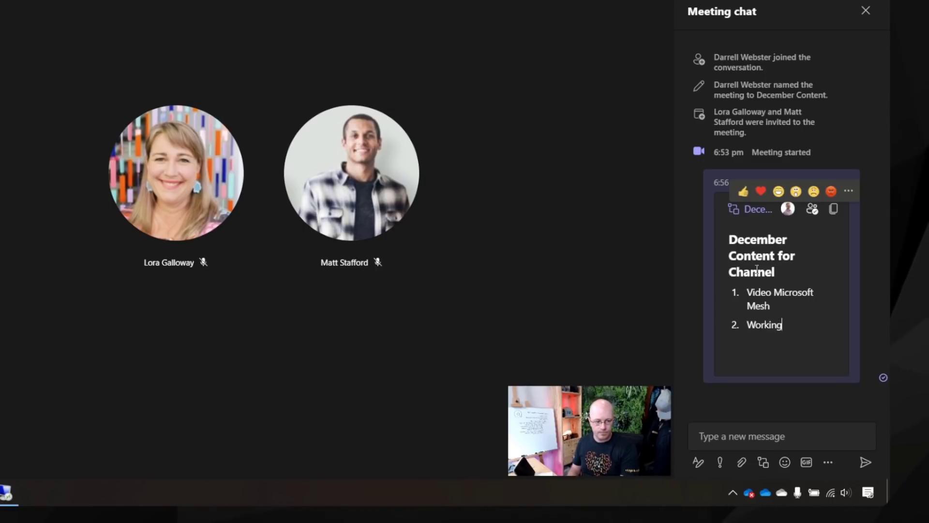
{"action": "type", "text": "mobile"}
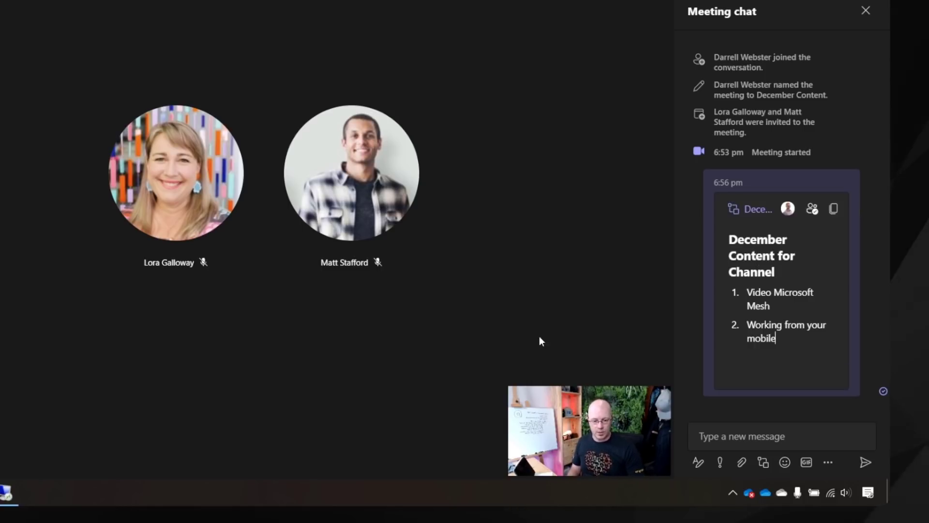
{"action": "left_click", "coordinate": [6, 492]}
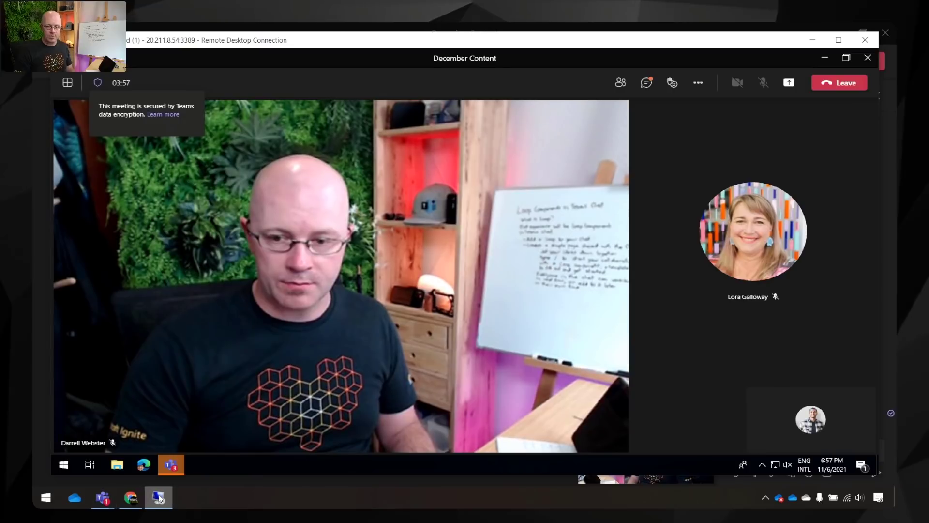
Step: Open the Meeting chat pane on the remote computer to view the shared list
{"action": "left_click", "coordinate": [649, 85]}
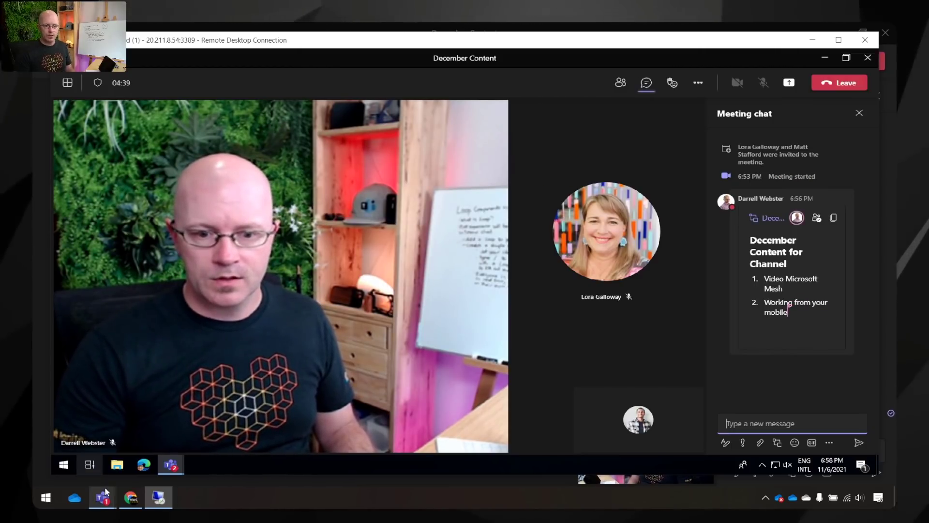
Step: Bring the Teams web window forward, maximize the browser, and open the December Content meeting chat
{"action": "mouse_move", "coordinate": [102, 497]}
{"action": "left_click", "coordinate": [103, 425]}
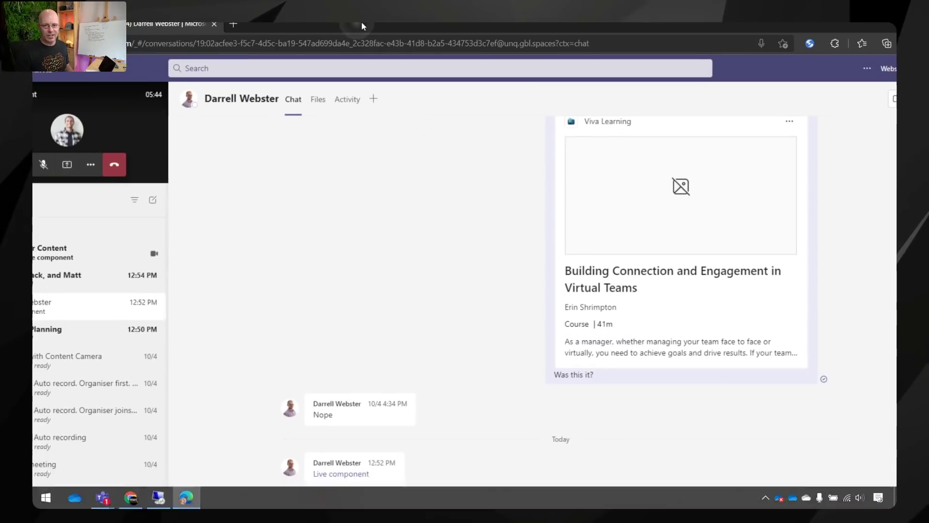
{"action": "left_click_drag", "start_coordinate": [366, 22], "coordinate": [366, 21]}
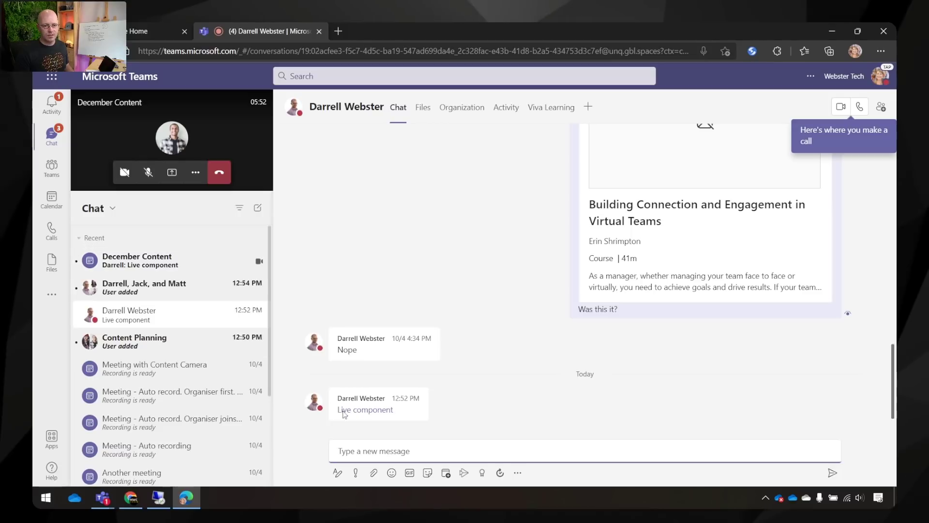
{"action": "left_click", "coordinate": [155, 261]}
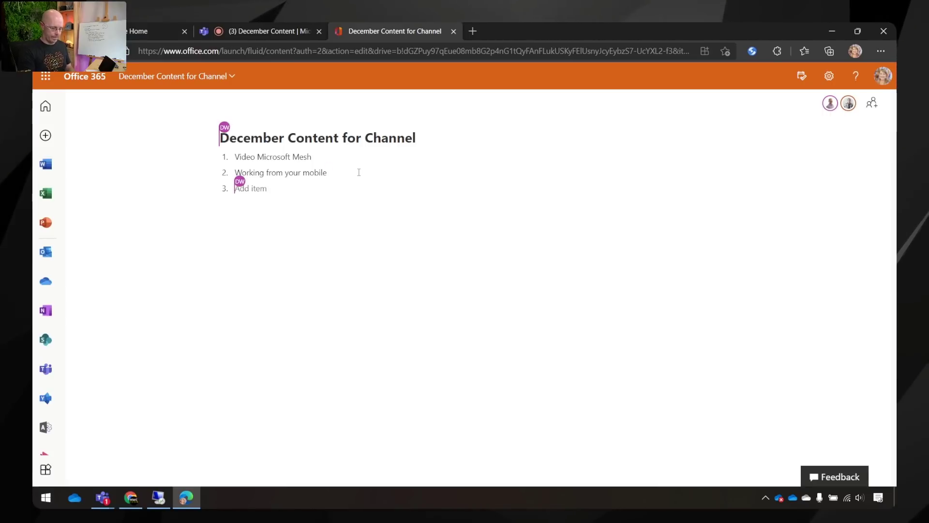
Step: Add a third Office.com list item mentioning a teammate 'to write blog for Mesh', then return to the Teams meeting
{"action": "type", "text": "@mat"}
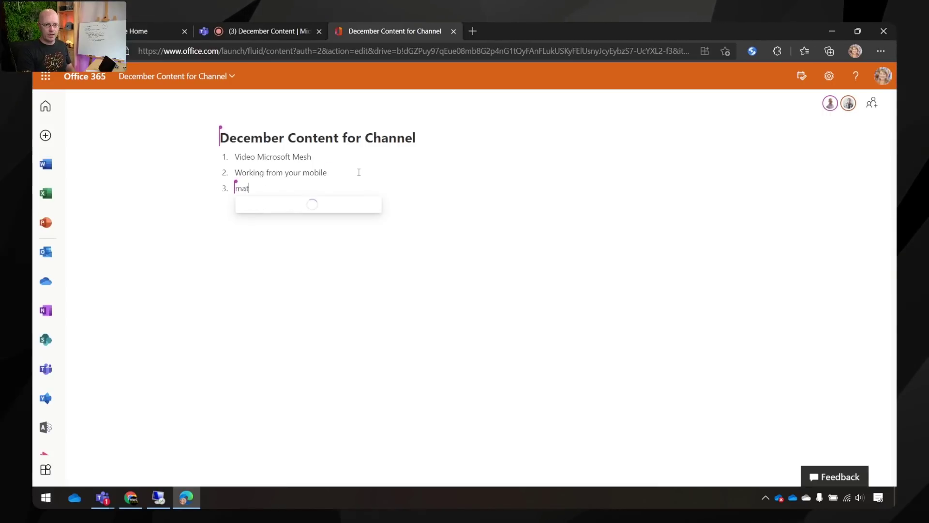
{"action": "key", "text": "Return"}
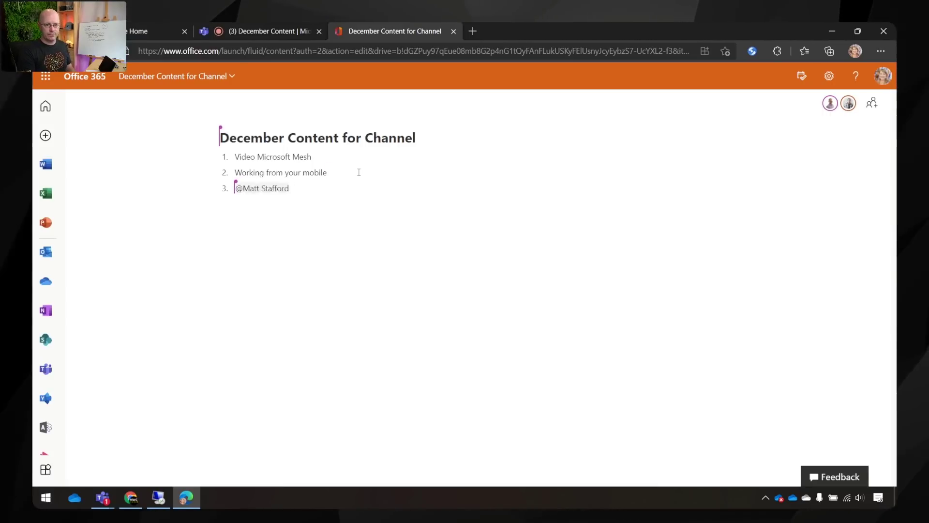
{"action": "type", "text": "to write blog for Mesh"}
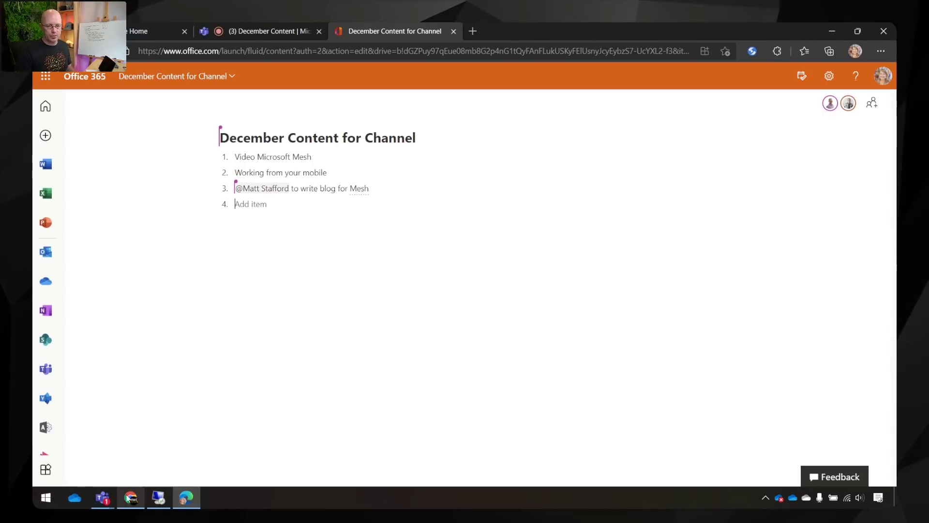
{"action": "left_click", "coordinate": [109, 493]}
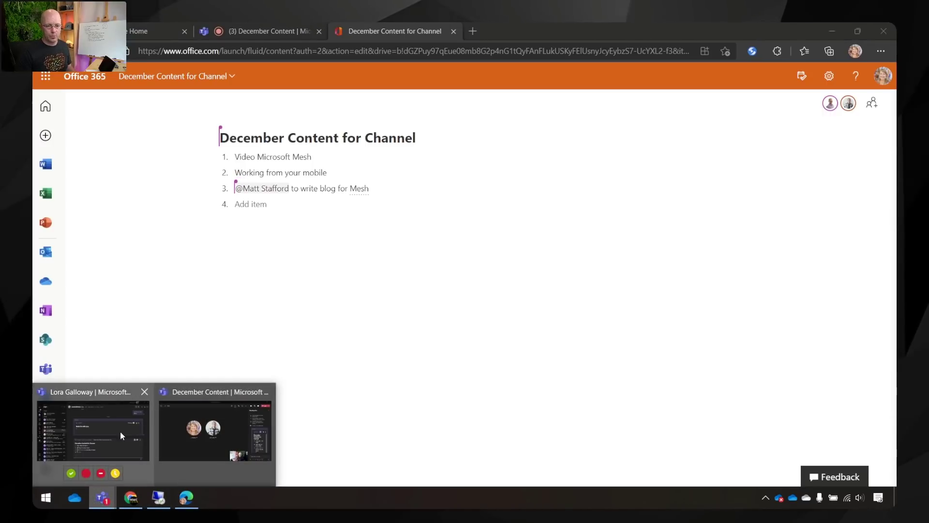
{"action": "left_click", "coordinate": [213, 428]}
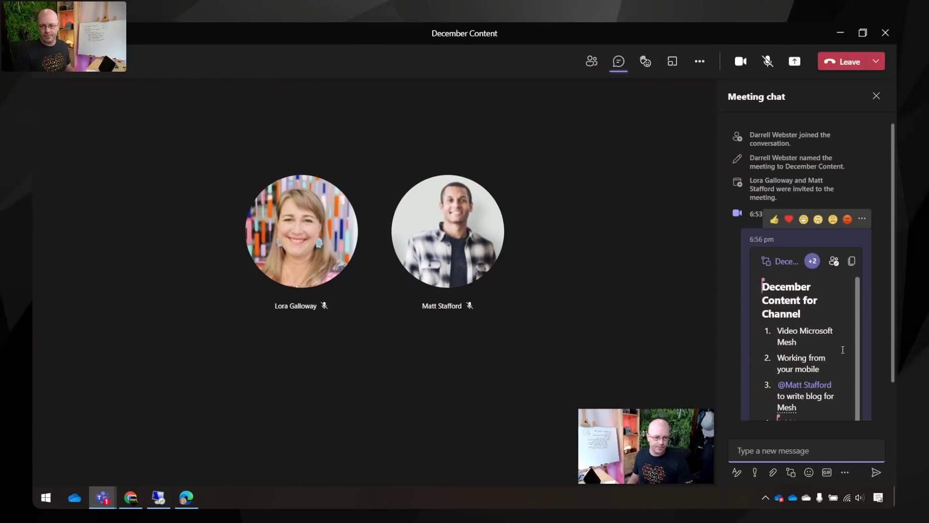
Step: Scroll the meeting chat's Loop card to confirm the new third item shows
{"action": "scroll", "coordinate": [843, 350], "scroll_direction": "down", "scroll_amount": 1}
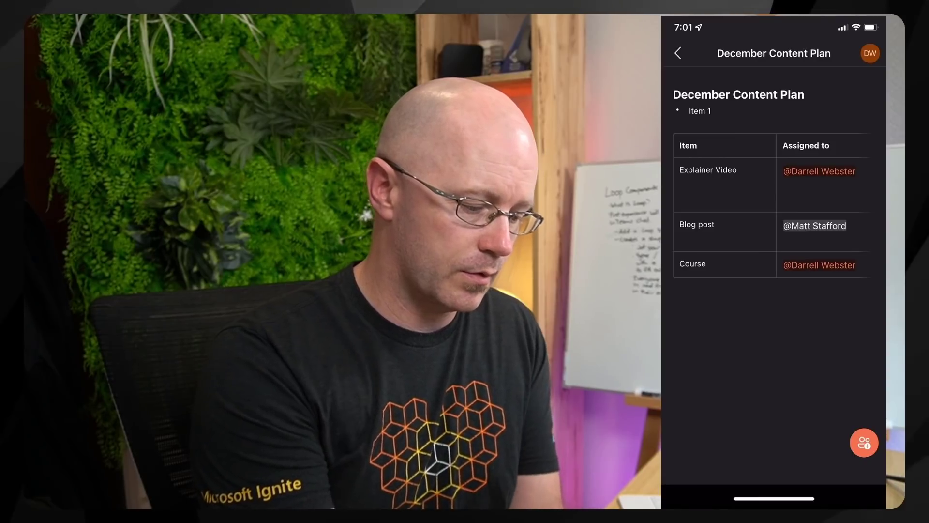
Step: Insert an Agenda below the table with items 'This item' and a dictated 'that item'
{"action": "left_click", "coordinate": [674, 290]}
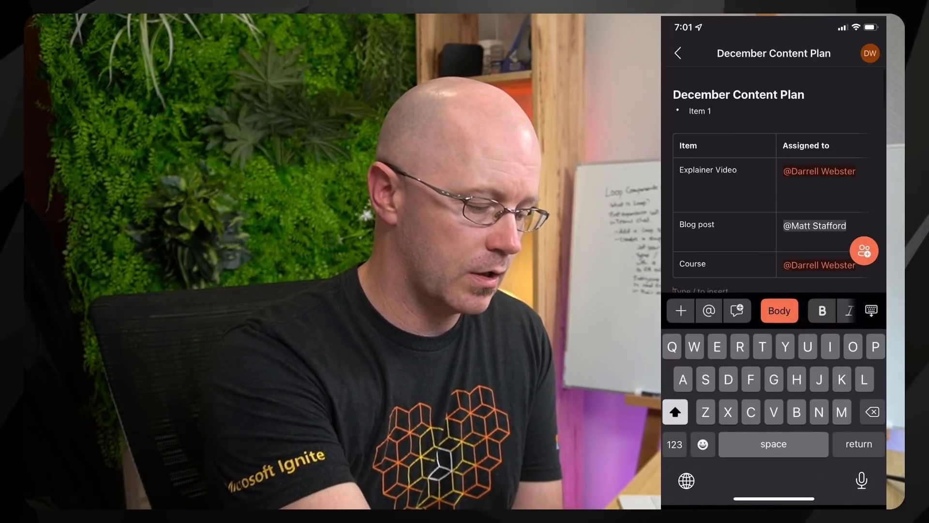
{"action": "scroll", "coordinate": [724, 203], "scroll_direction": "down", "scroll_amount": 2}
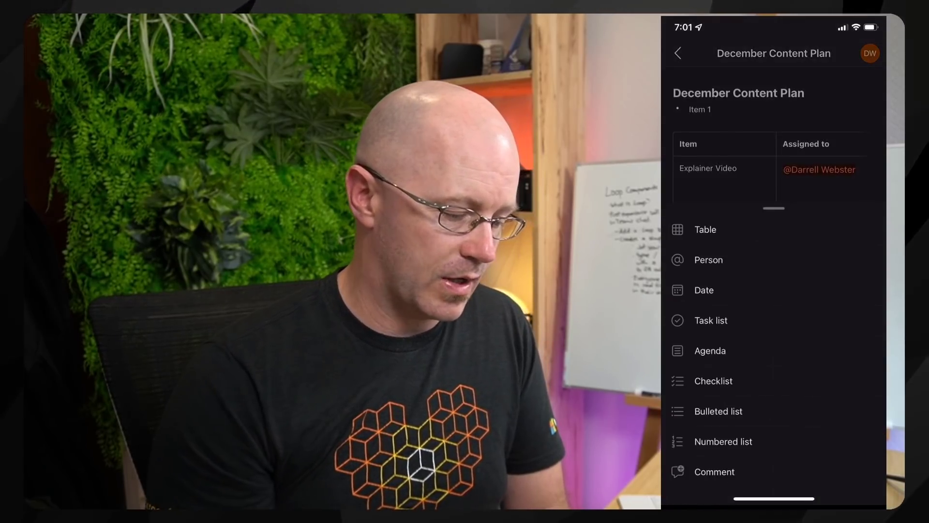
{"action": "left_click", "coordinate": [680, 311]}
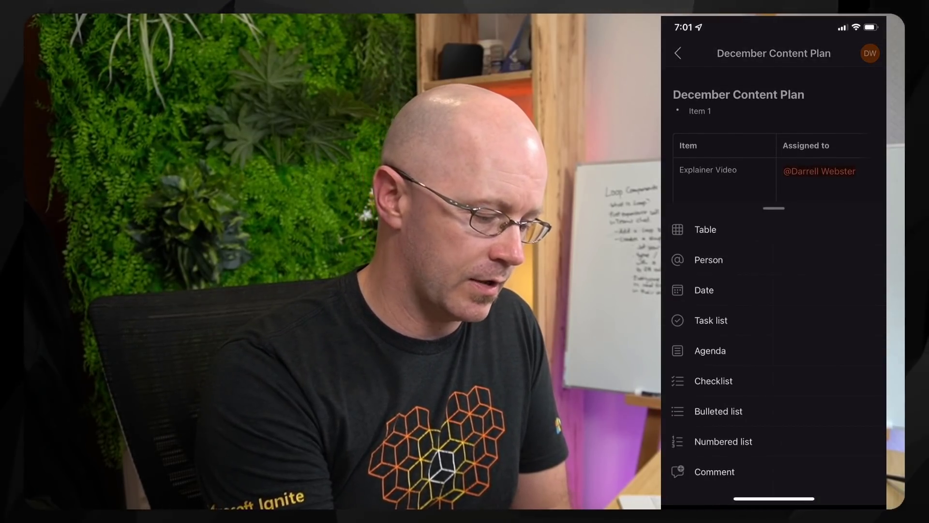
{"action": "left_click", "coordinate": [710, 350]}
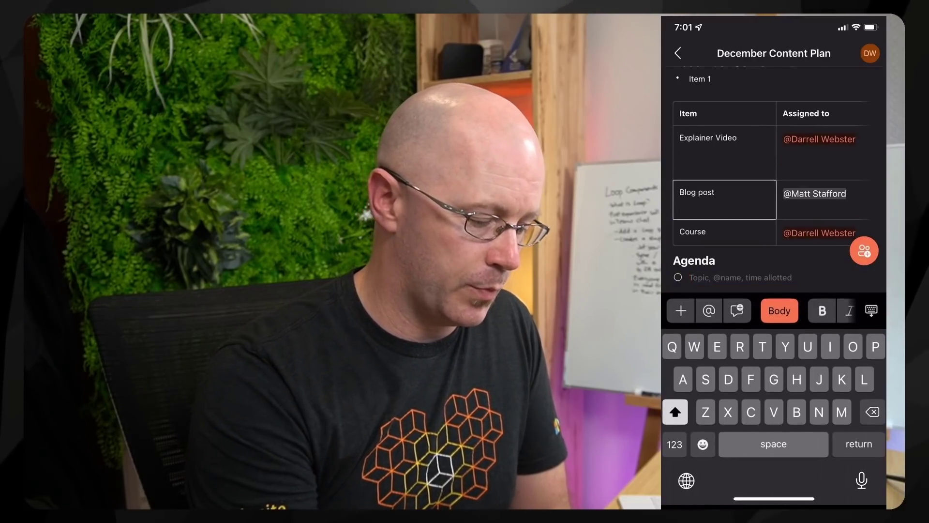
{"action": "type", "text": "This"}
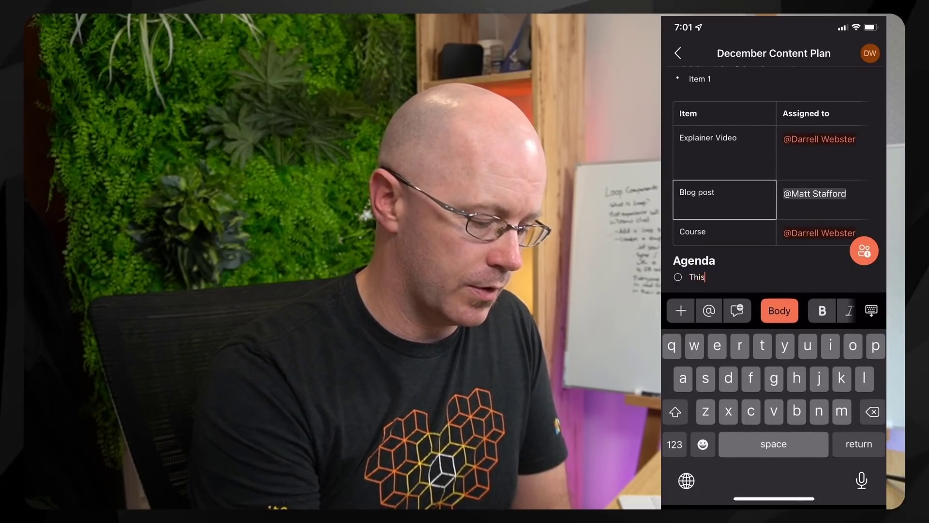
{"action": "type", "text": " item"}
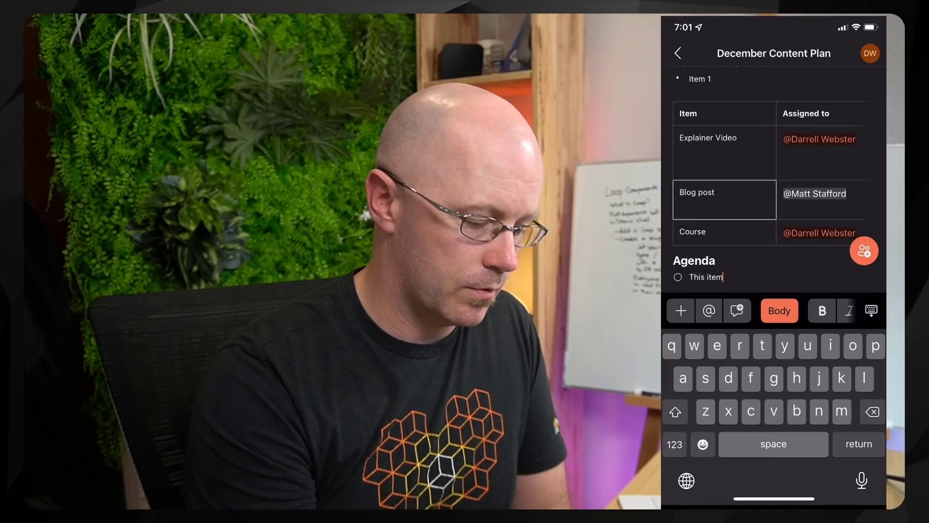
{"action": "key", "text": "Return"}
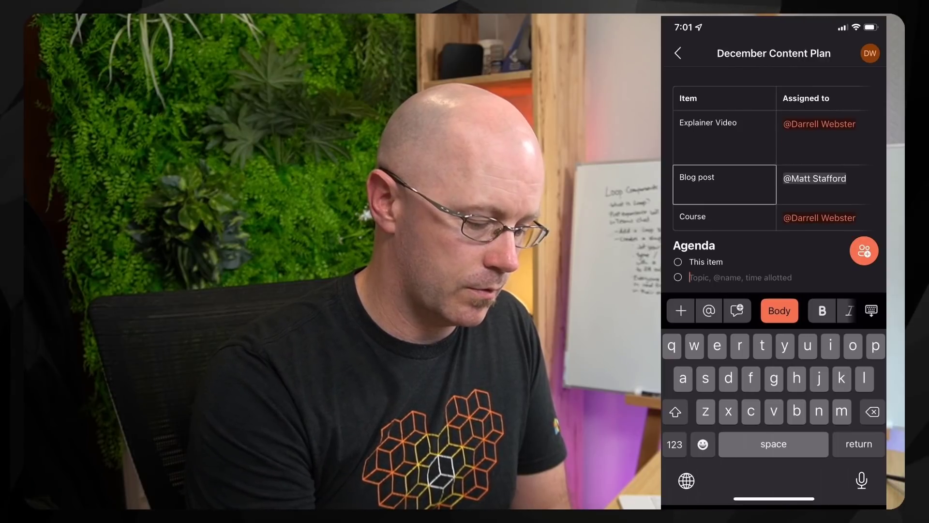
{"action": "left_click", "coordinate": [861, 480]}
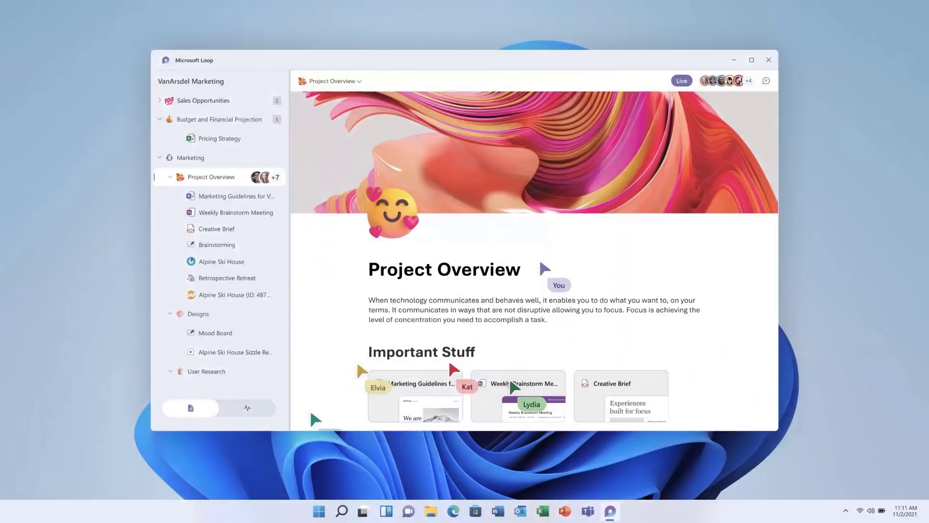
Step: Scroll Project Overview past Important Stuff and the Brainstorm whiteboard to Marketing Ideas
{"action": "scroll", "coordinate": [545, 267], "scroll_direction": "down", "scroll_amount": 4}
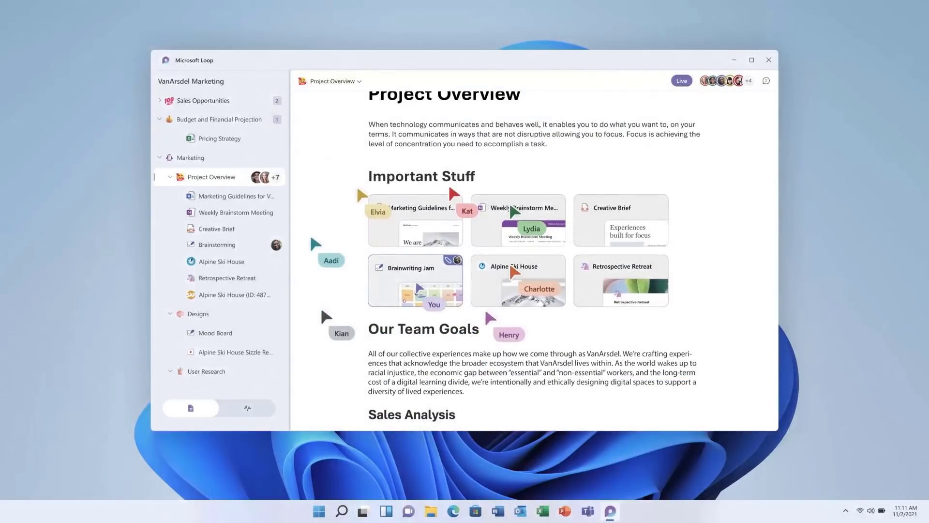
{"action": "scroll", "coordinate": [417, 287], "scroll_direction": "down", "scroll_amount": 4}
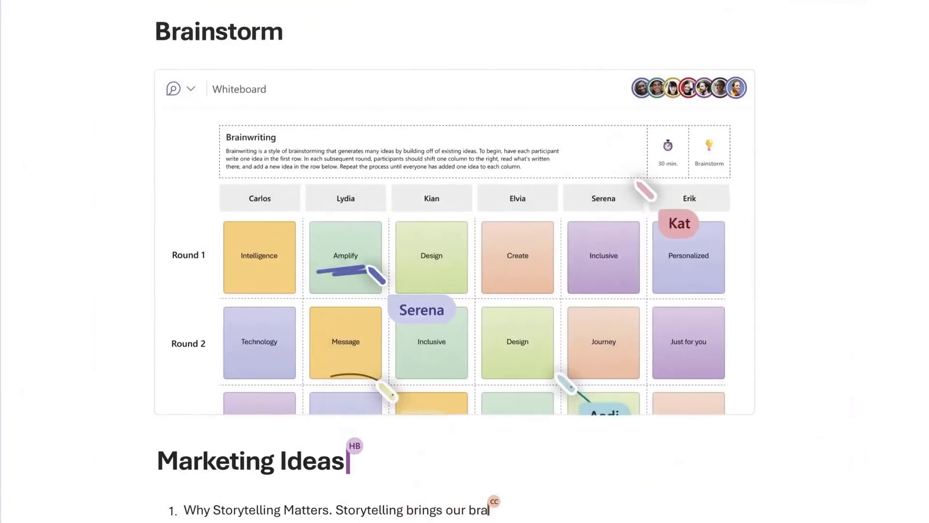
{"action": "scroll", "coordinate": [587, 68], "scroll_direction": "down", "scroll_amount": 5}
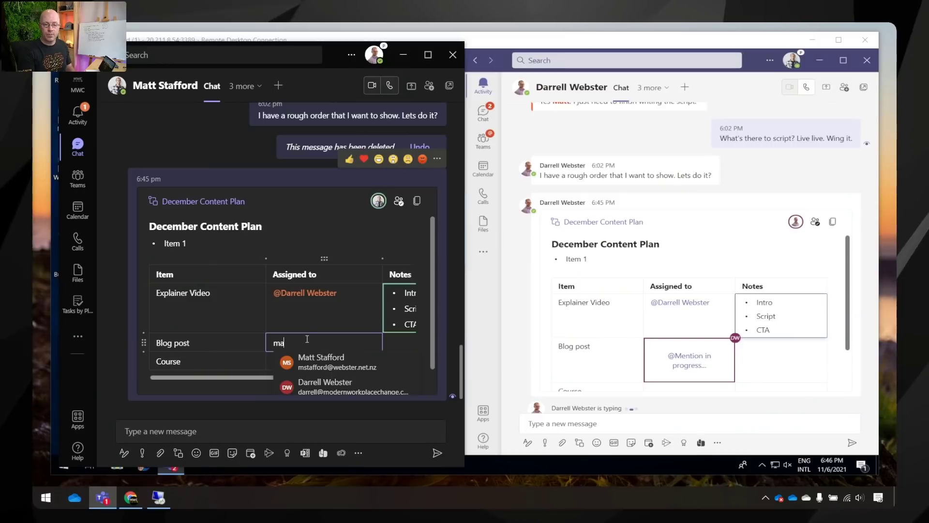
Step: Assign the Blog post row to the suggested teammate, then move to the Course row's assignee cell
{"action": "type", "text": "a"}
{"action": "left_click", "coordinate": [320, 358]}
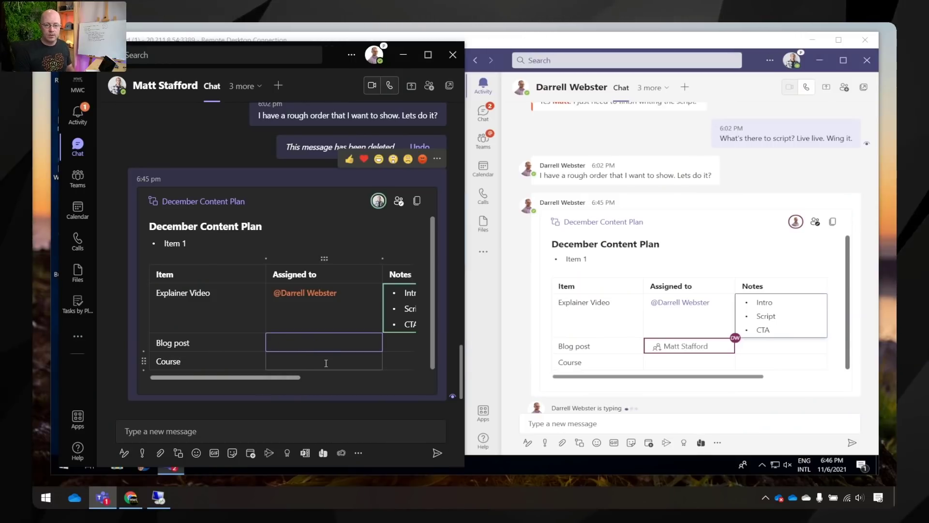
{"action": "left_click", "coordinate": [302, 365]}
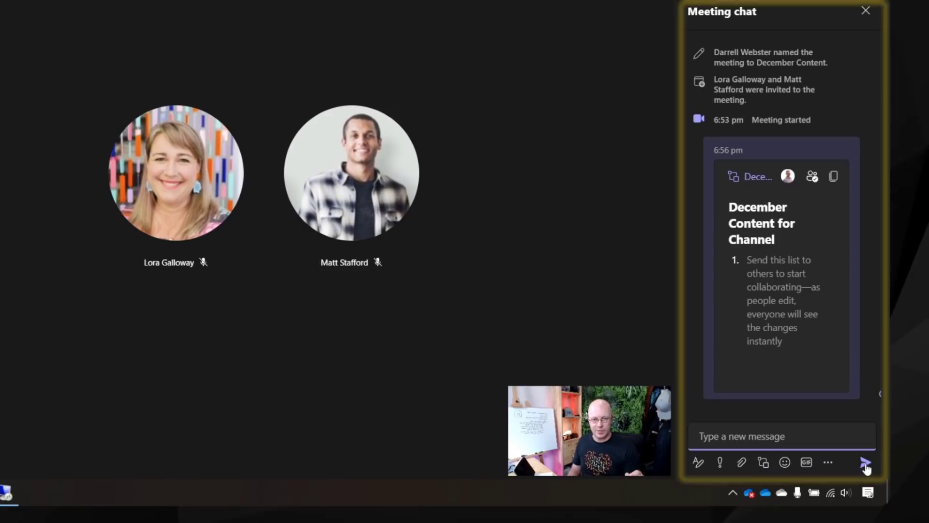